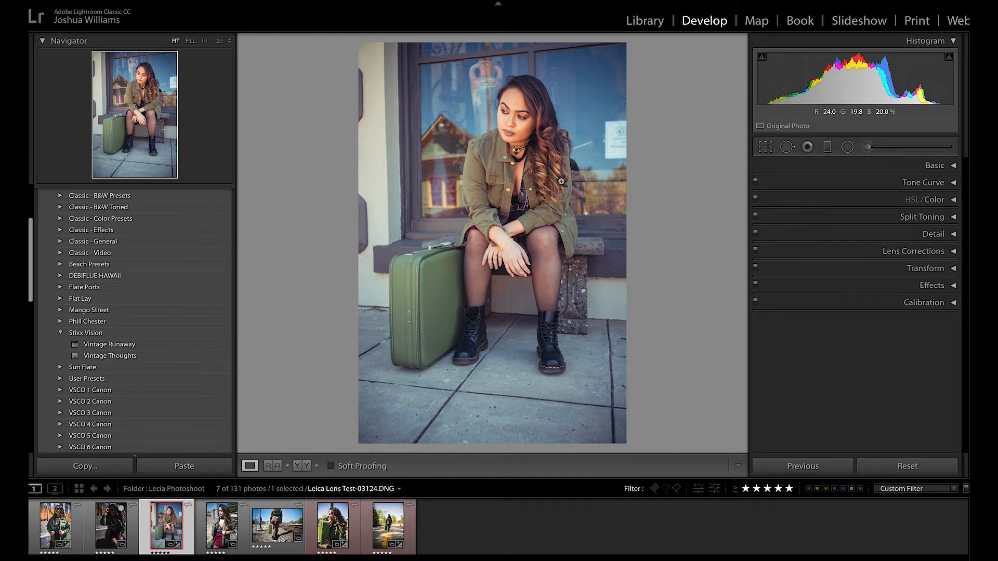
# Step: Look through the edited photos of the suitcase close-up, the road walk and the seated window portrait in the filmstrip
pyautogui.click(337, 530)
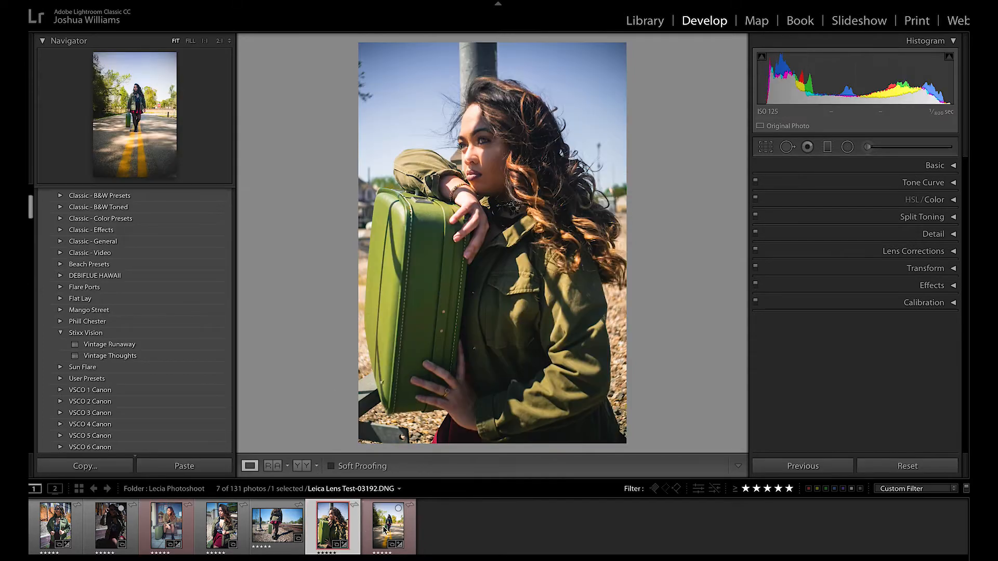
pyautogui.click(385, 530)
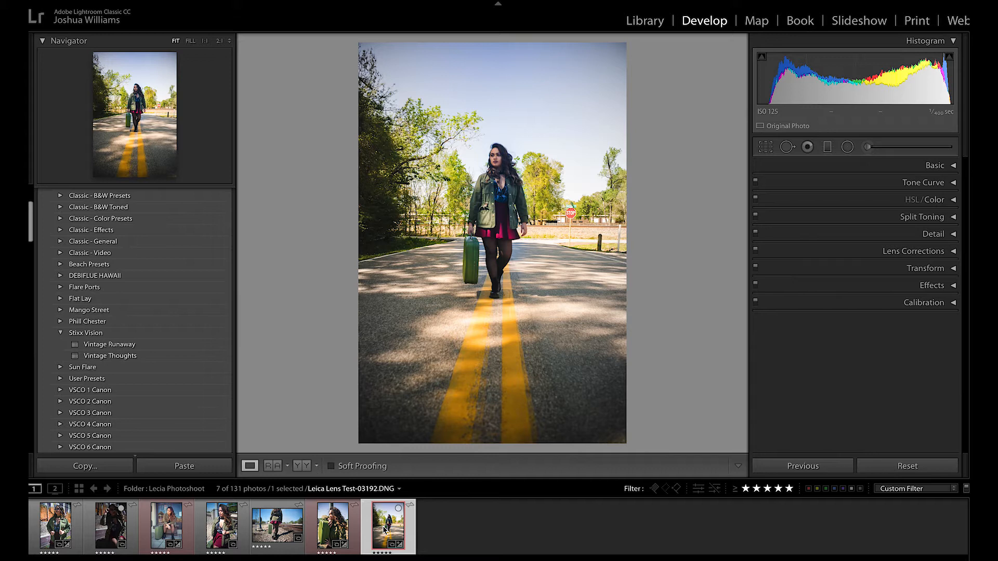
pyautogui.click(334, 523)
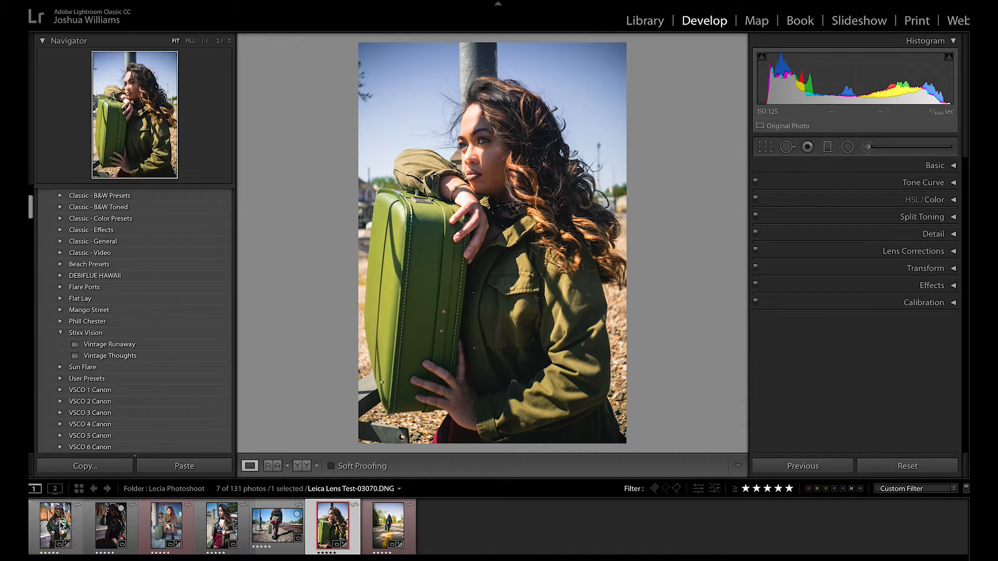
pyautogui.click(161, 519)
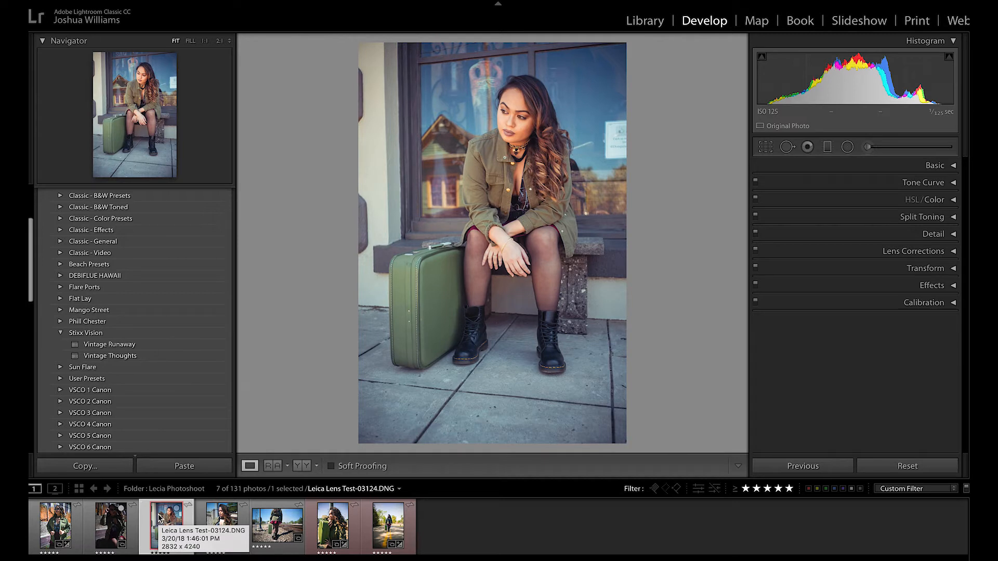
pyautogui.click(333, 522)
pyautogui.click(389, 528)
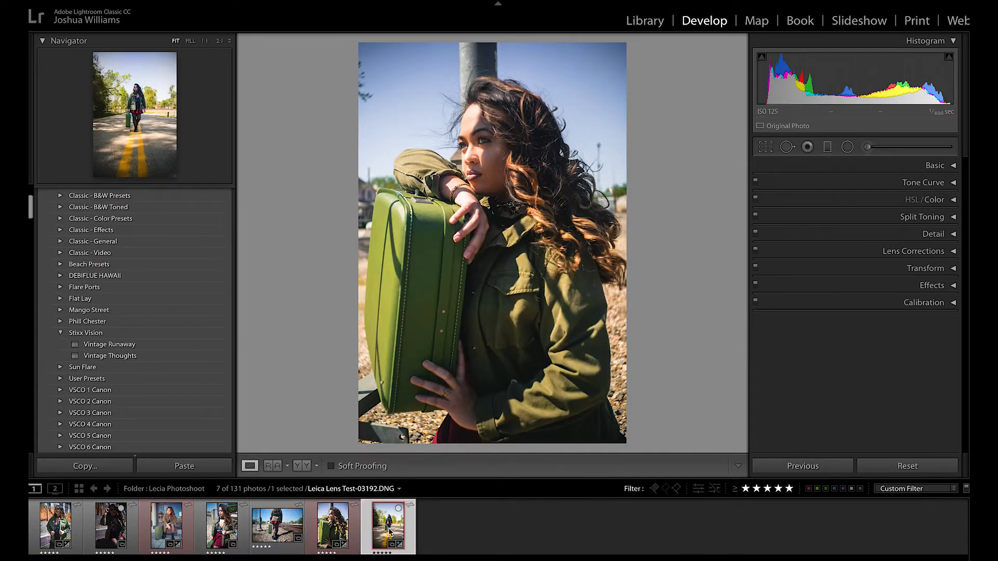
pyautogui.click(171, 537)
pyautogui.click(330, 526)
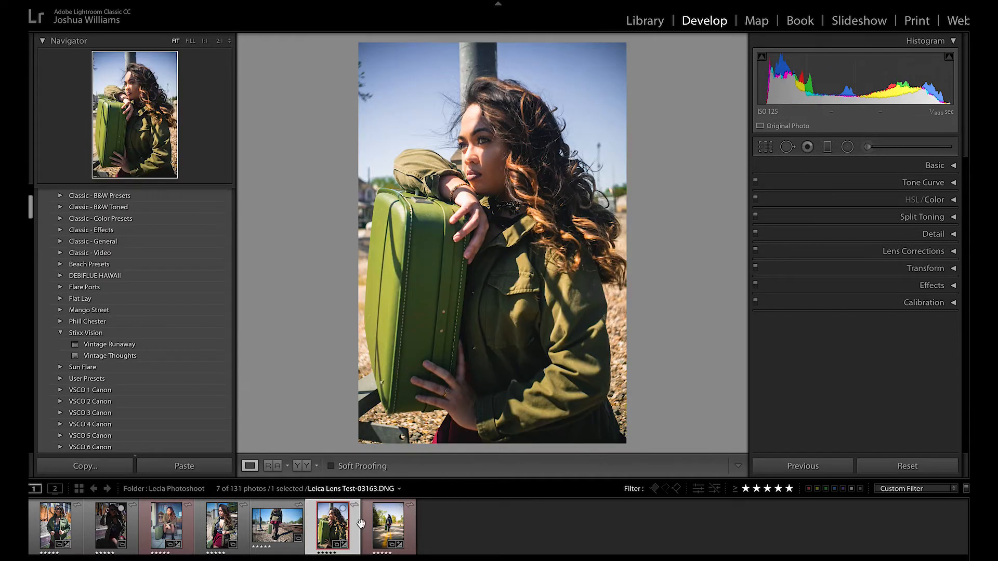
# Step: Compare the before and after versions of the road photo, the suitcase close-up and the seated window portrait
pyautogui.click(380, 529)
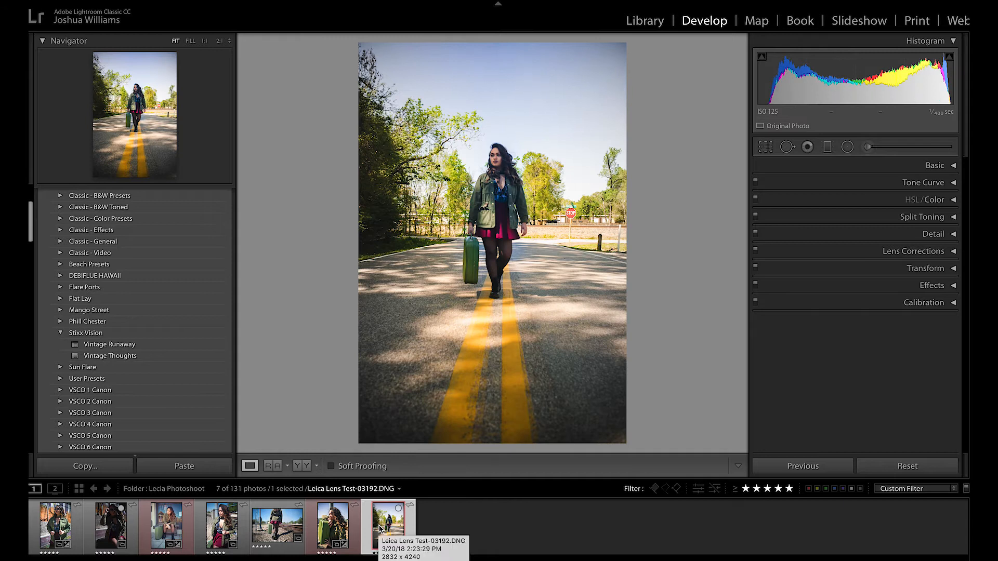
pyautogui.press('\\')
pyautogui.press('\\')
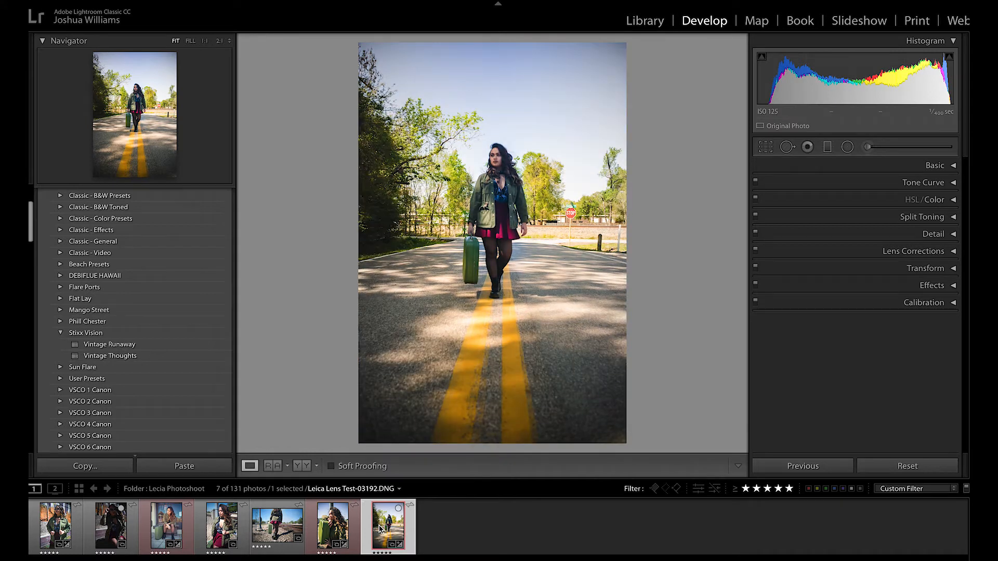
pyautogui.click(339, 526)
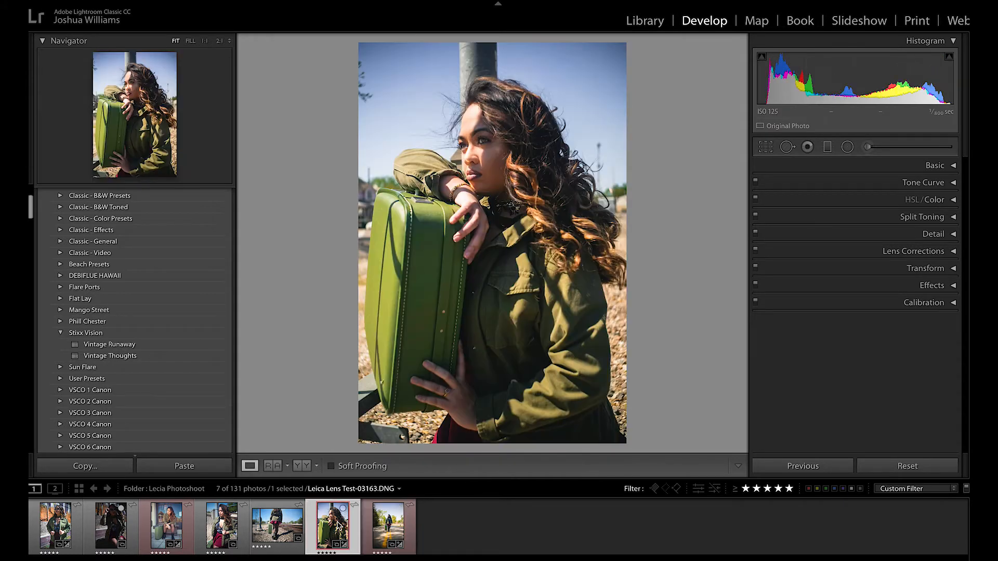
pyautogui.press('\\')
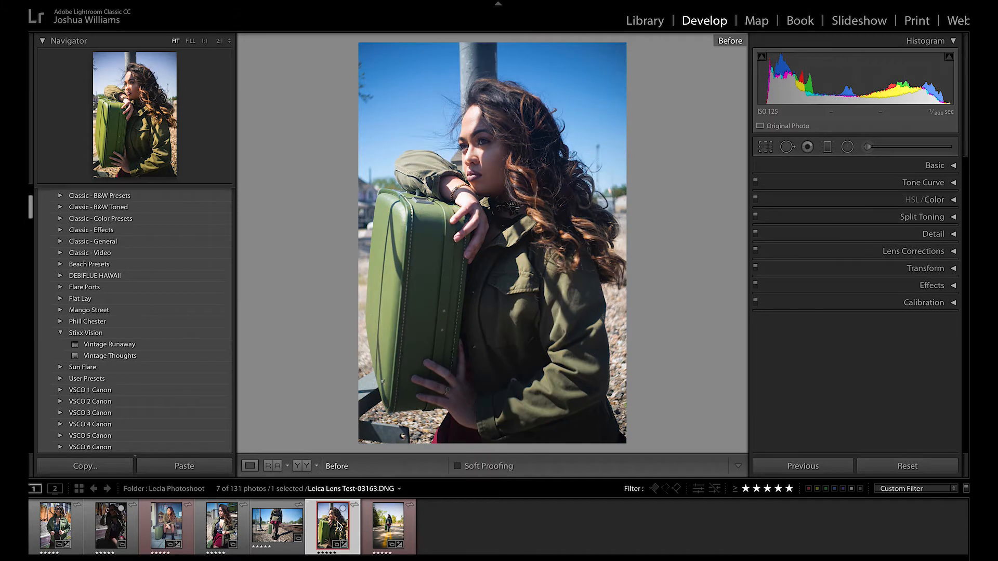
pyautogui.press('\\')
pyautogui.press('\\')
pyautogui.press('\\')
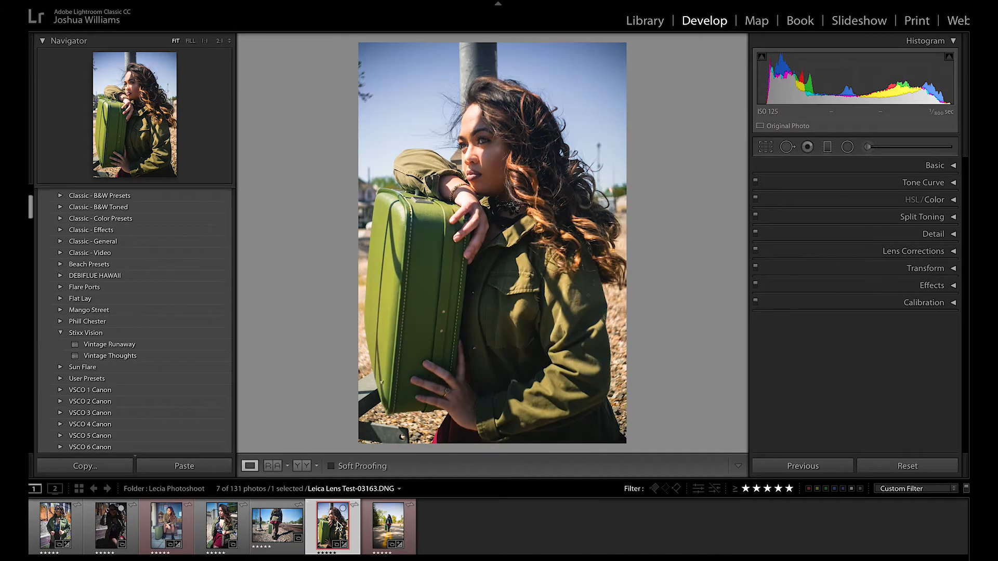
pyautogui.click(172, 526)
pyautogui.press('\\')
pyautogui.press('\\')
pyautogui.press('\\')
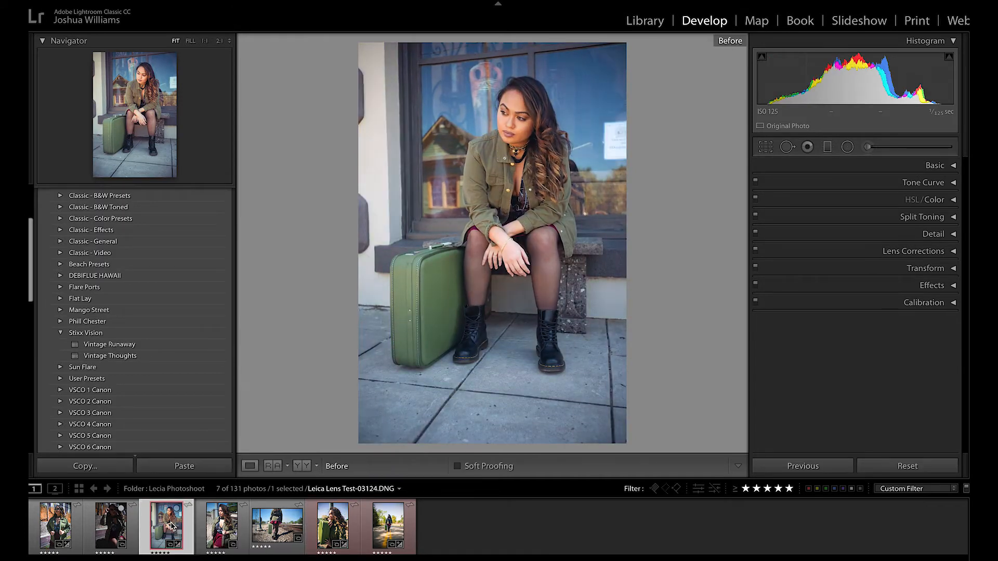
pyautogui.press('\\')
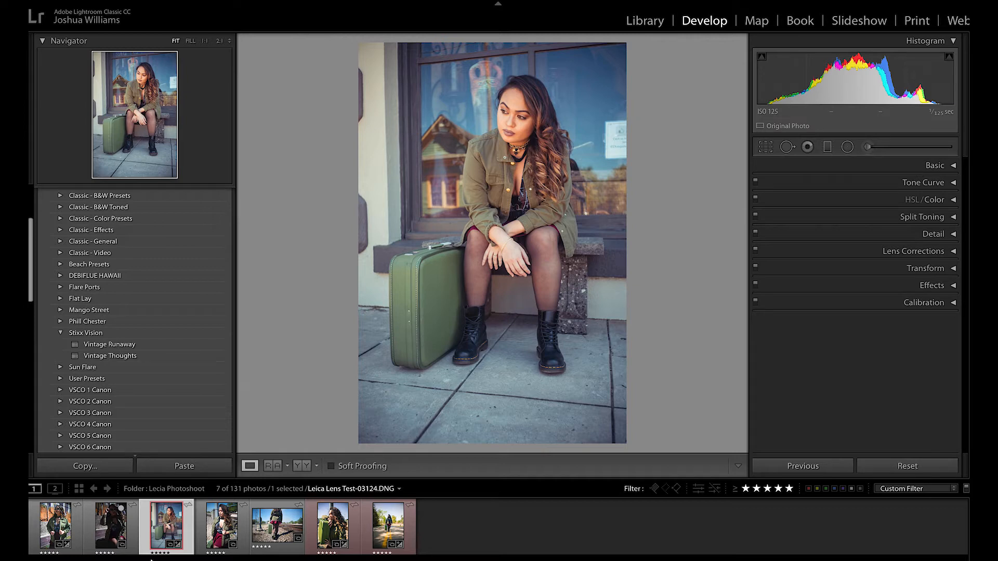
# Step: Apply the Stixx Vision preset Vintage Runaway to Leica Lens Test-03149.DNG and show its Basic adjustments
pyautogui.click(205, 515)
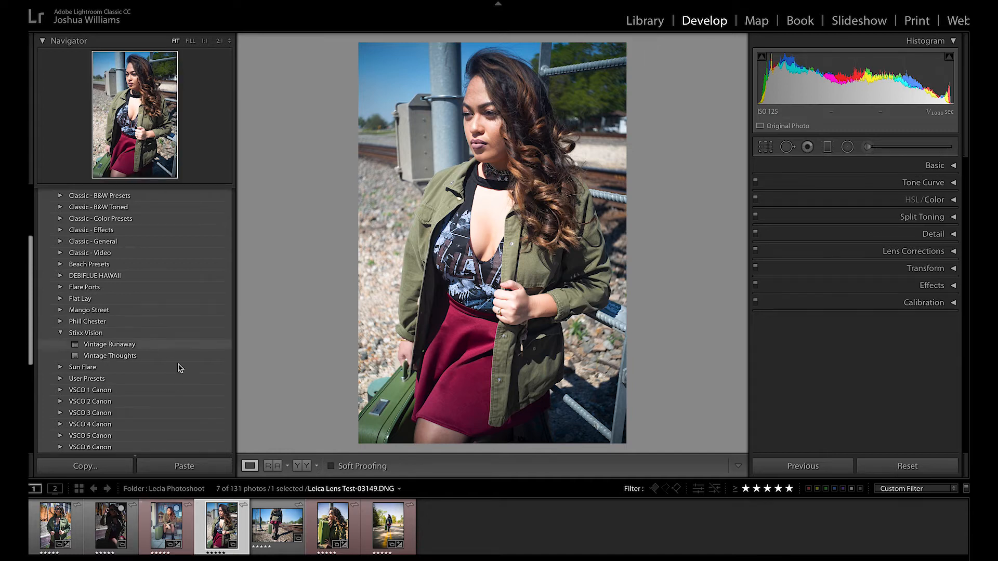
pyautogui.click(121, 347)
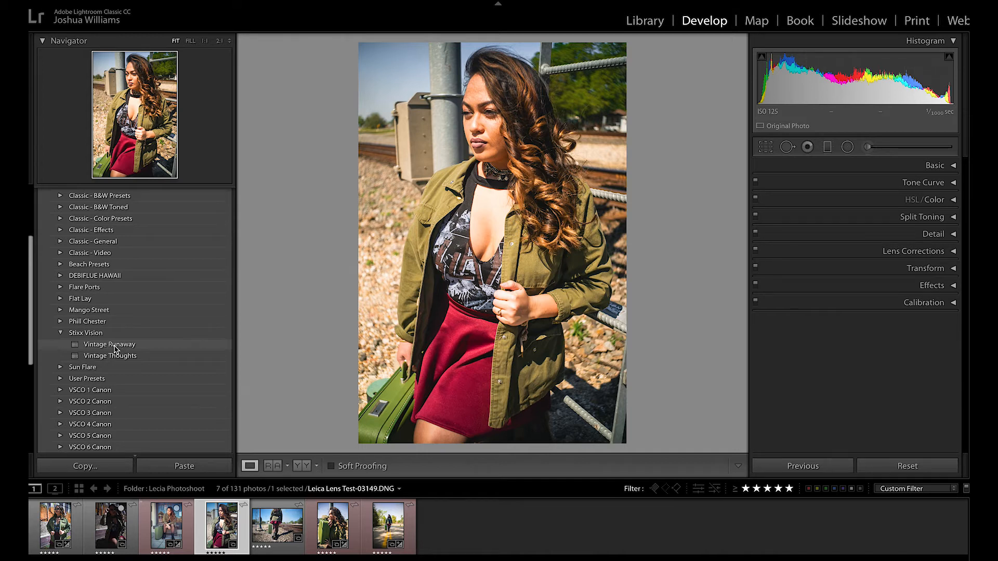
pyautogui.click(115, 345)
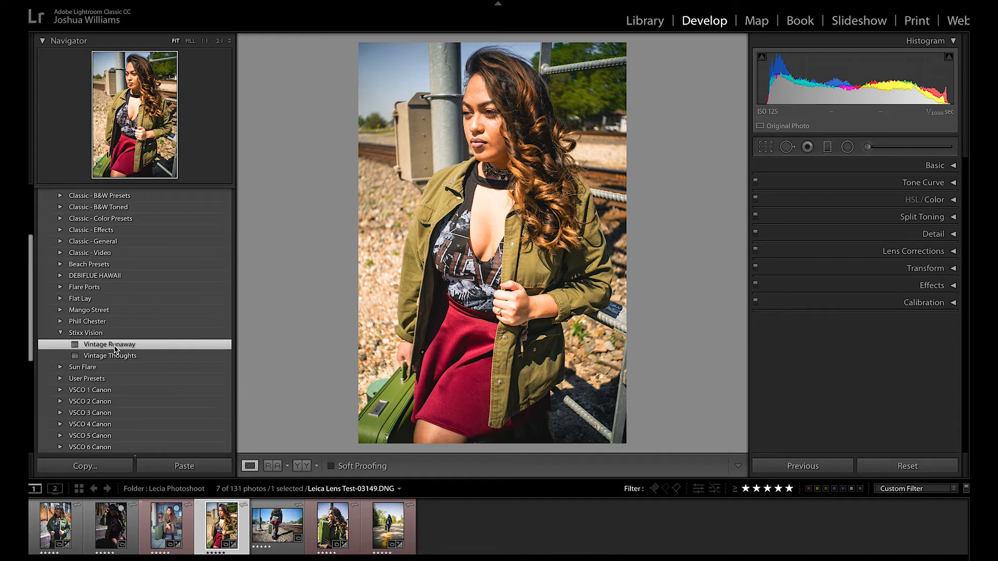
pyautogui.click(951, 166)
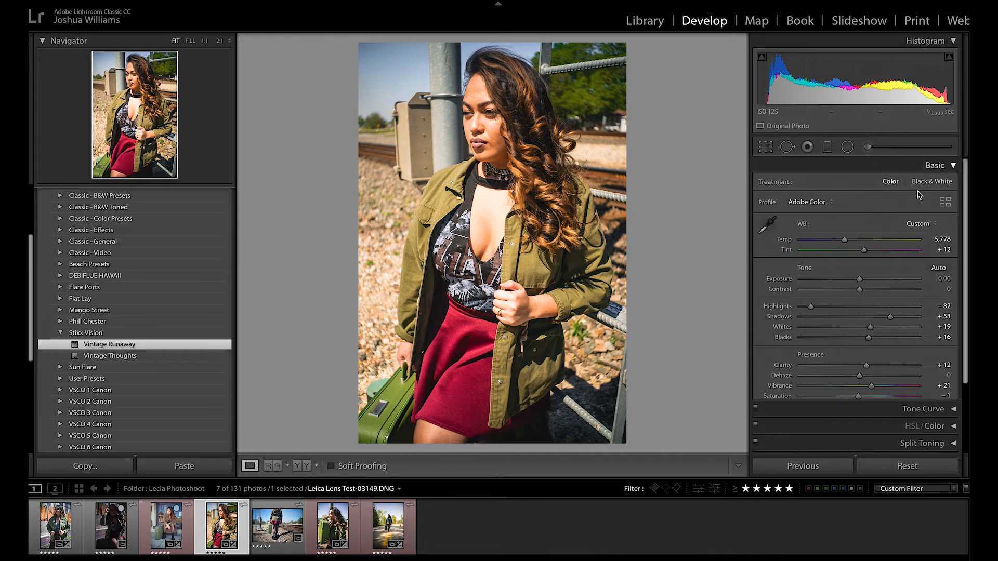
# Step: Try a Contrast of +28 on the portrait and undo it
pyautogui.moveTo(862, 288); pyautogui.dragTo(877, 290)
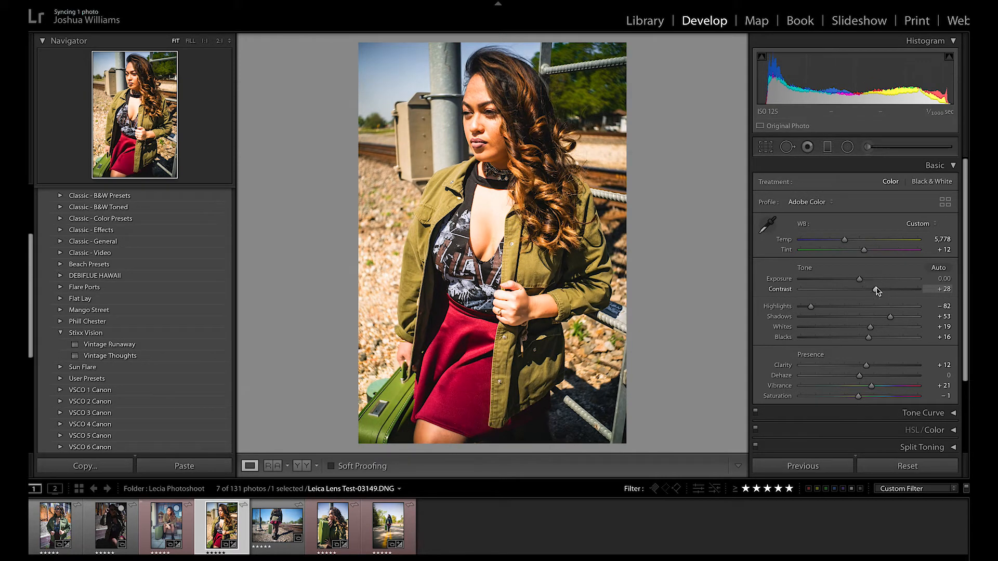
pyautogui.hotkey('ctrl', 'z')
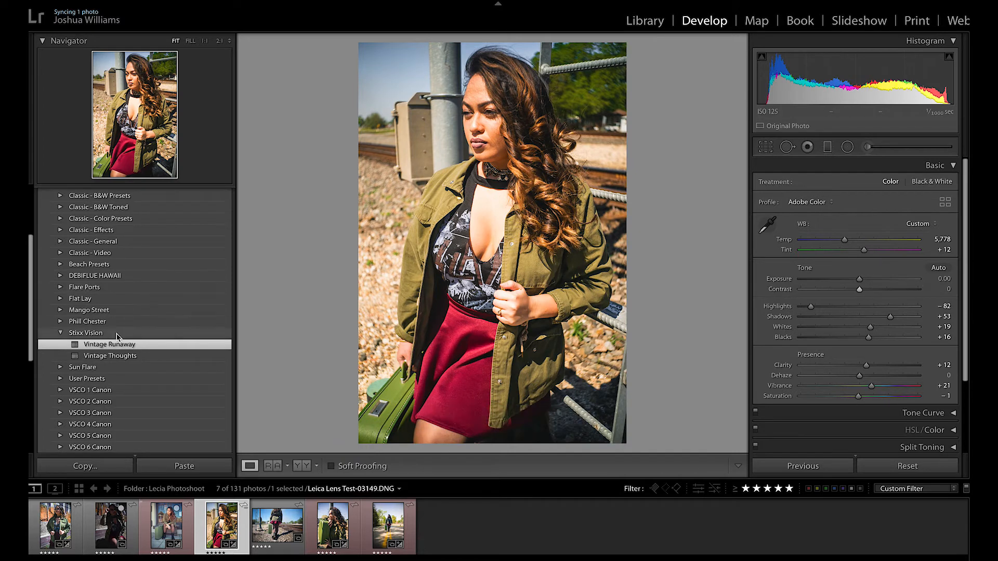
# Step: Try the Vintage Thoughts preset with a before/after comparison and Contrast at -50, and undo back to Vintage Runaway
pyautogui.click(119, 357)
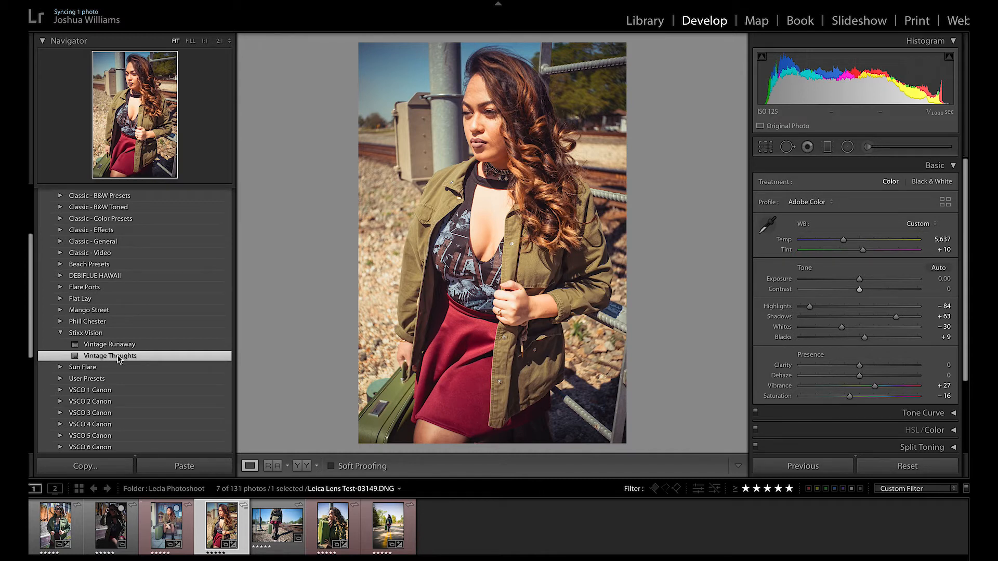
pyautogui.press('\\')
pyautogui.press('\\')
pyautogui.moveTo(859, 289); pyautogui.dragTo(832, 291)
pyautogui.doubleClick(831, 291)
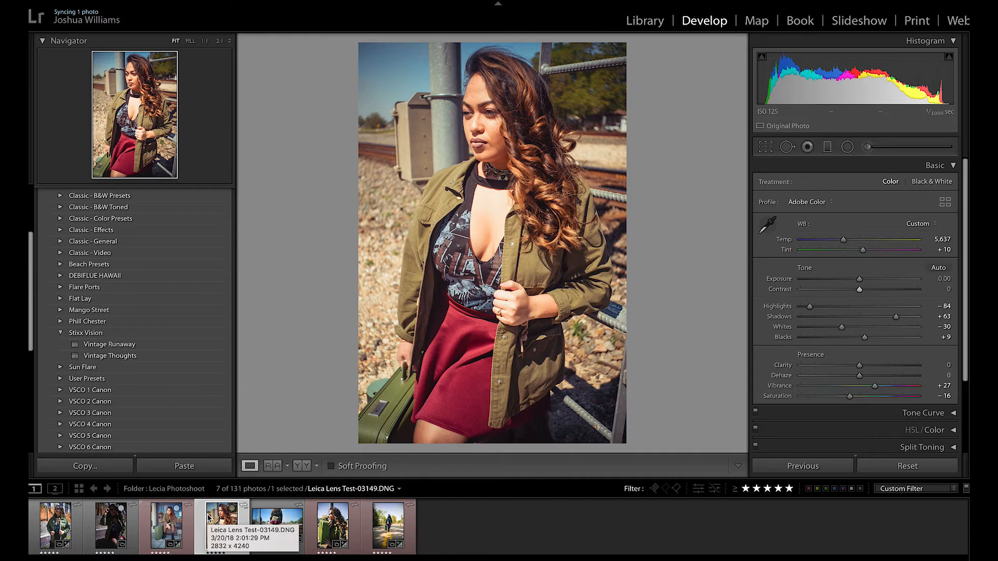
pyautogui.hotkey('ctrl', 'z')
pyautogui.hotkey('ctrl', 'z')
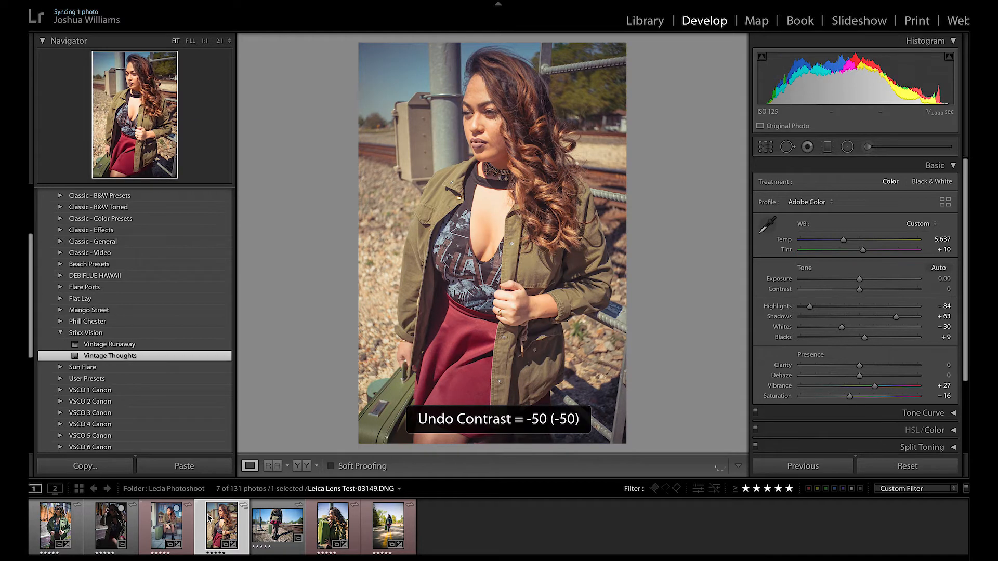
pyautogui.hotkey('ctrl', 'z')
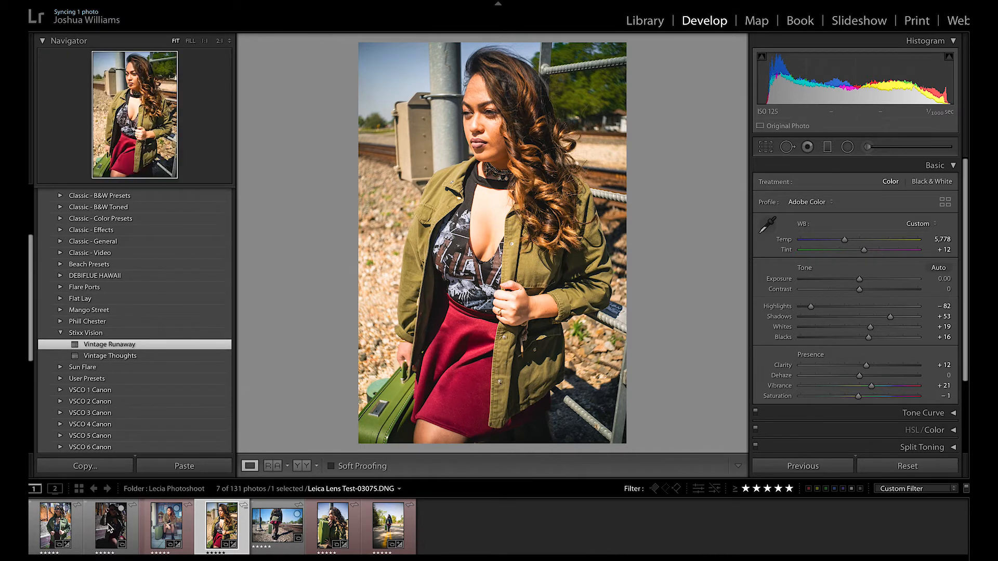
# Step: Try the Vintage Runaway preset on the railroad-track photo Leica Lens Test-03153.DNG and undo it
pyautogui.click(284, 529)
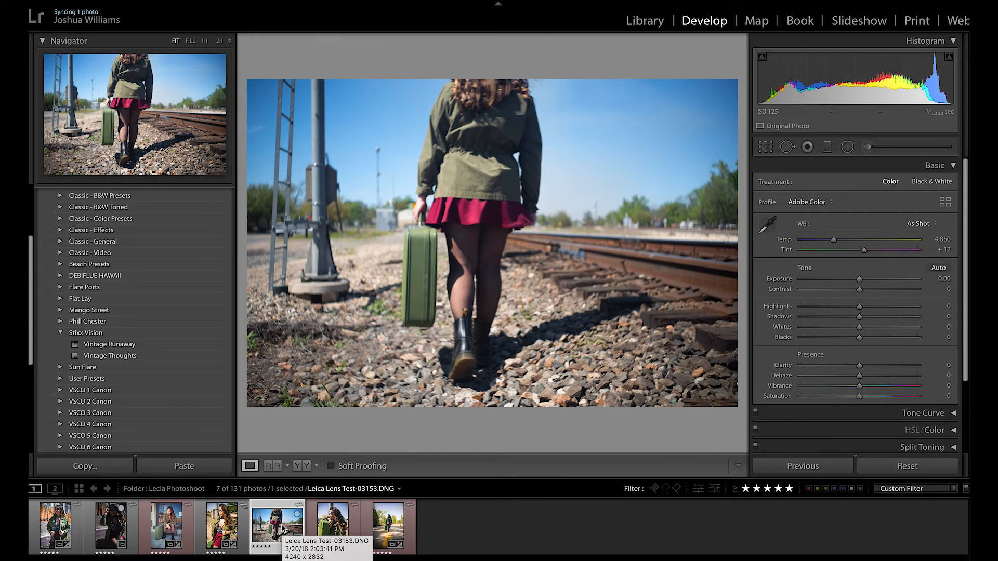
pyautogui.click(114, 344)
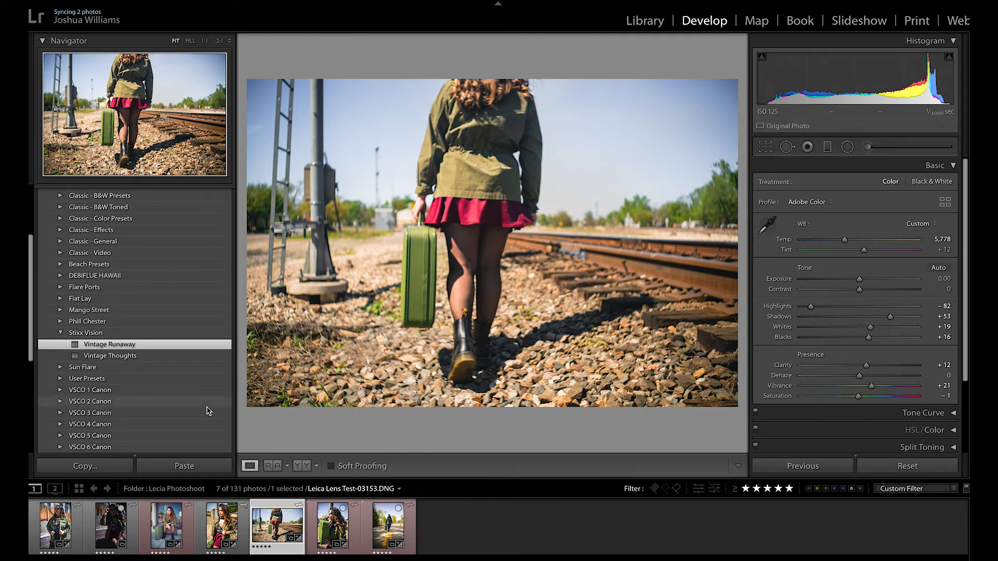
pyautogui.hotkey('ctrl', 'z')
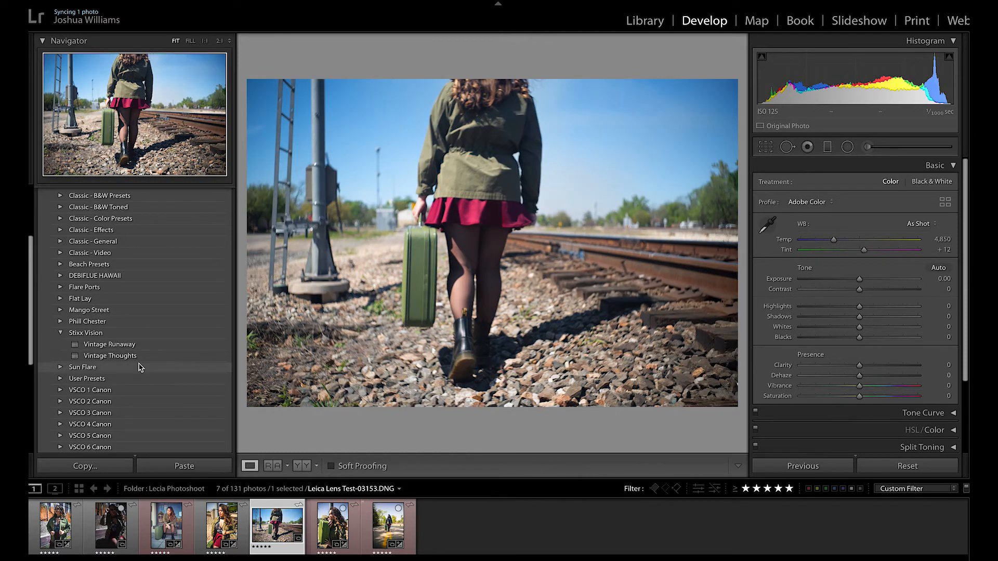
# Step: Apply the Vintage Runaway preset to the dark sunglasses portrait, Leica Lens Test-03075.DNG
pyautogui.click(106, 527)
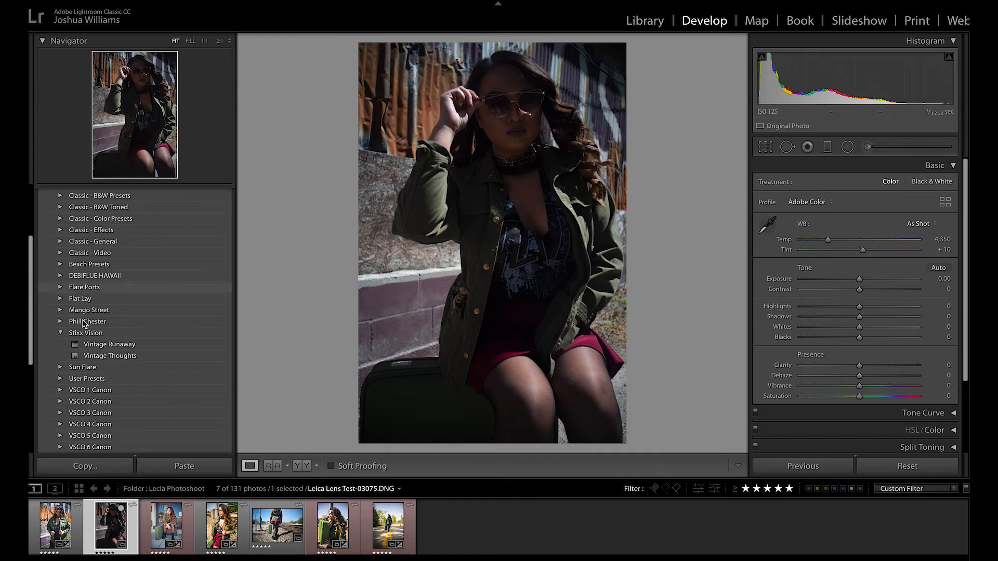
pyautogui.click(116, 347)
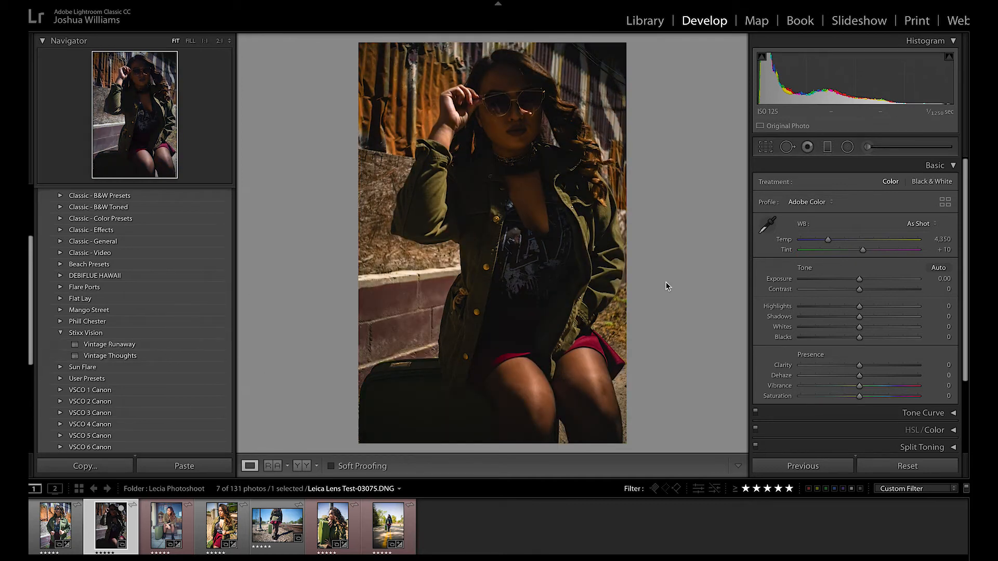
pyautogui.click(109, 346)
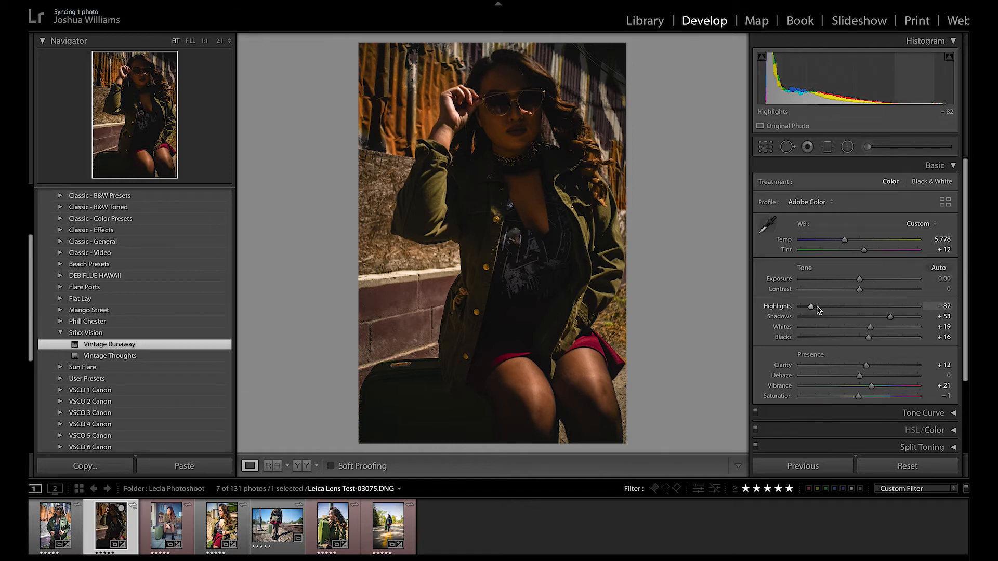
# Step: Set Temp to 5,520, Exposure to +0.70, Highlights to -45, Shadows to +58 and Whites to +55 on the sunglasses portrait, and adjust its Blacks
pyautogui.moveTo(812, 310)
pyautogui.mouseDown()
pyautogui.moveTo(844, 305)
pyautogui.moveTo(809, 310)
pyautogui.moveTo(817, 307)
pyautogui.mouseUp()
pyautogui.moveTo(871, 328); pyautogui.dragTo(885, 329)
pyautogui.moveTo(829, 306); pyautogui.dragTo(886, 327)
pyautogui.moveTo(858, 280); pyautogui.dragTo(866, 281)
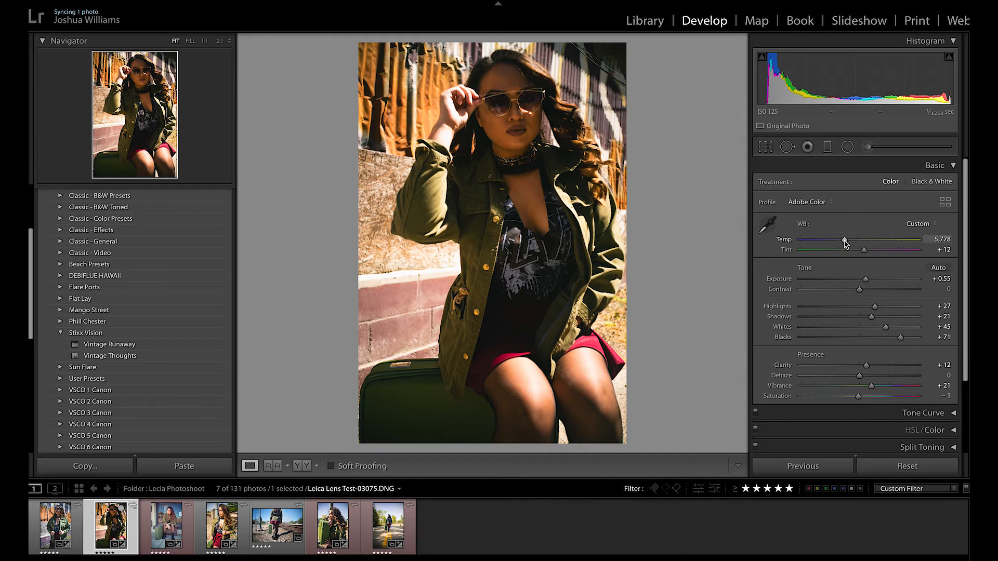
pyautogui.moveTo(850, 242)
pyautogui.mouseDown()
pyautogui.moveTo(867, 240)
pyautogui.moveTo(834, 242)
pyautogui.moveTo(844, 242)
pyautogui.mouseUp()
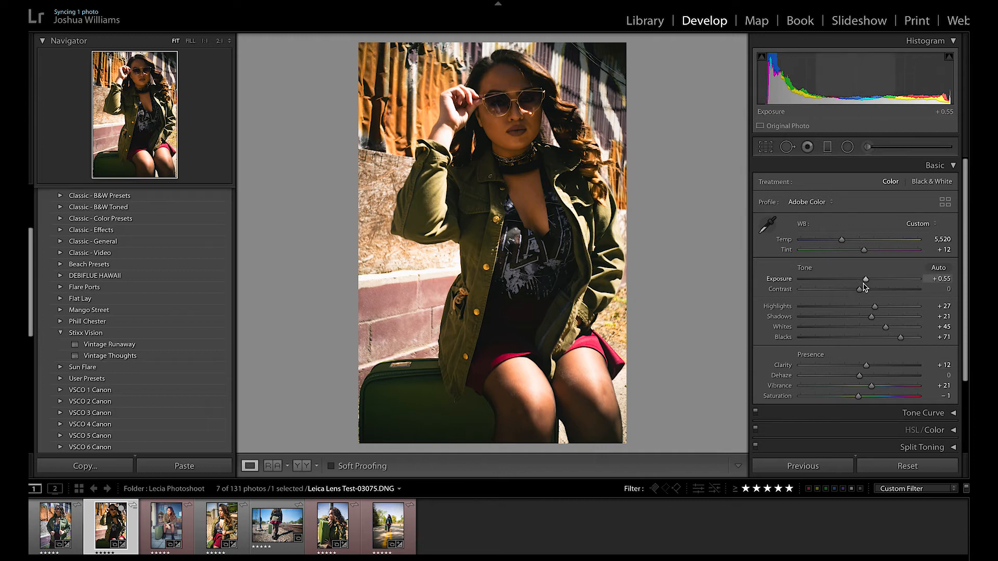
pyautogui.moveTo(867, 280); pyautogui.dragTo(893, 318)
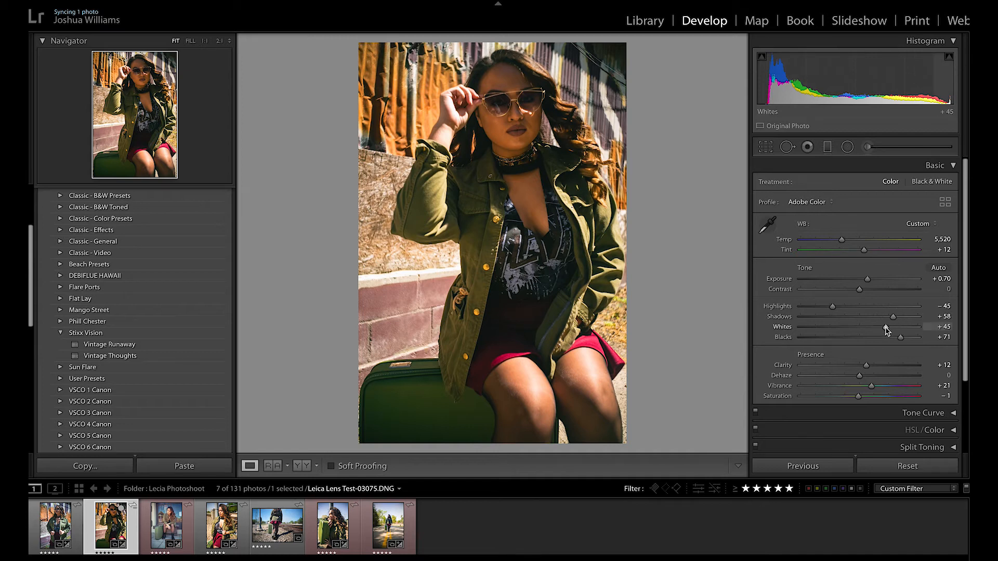
pyautogui.moveTo(885, 329); pyautogui.dragTo(908, 341)
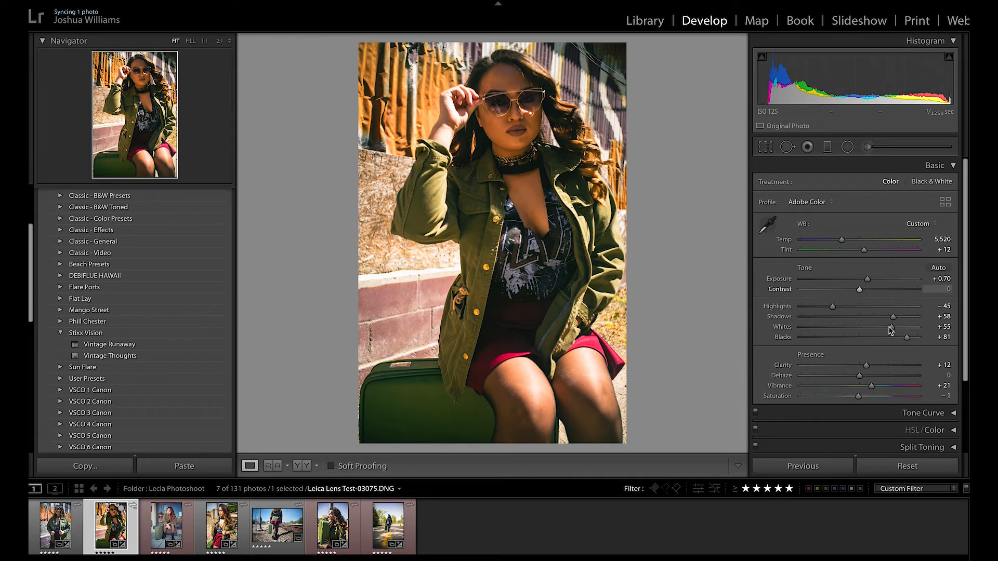
pyautogui.moveTo(907, 339); pyautogui.dragTo(886, 341)
# Step: Lift the black point, shadow, midtone and highlight points of the RGB tone curve slightly on the sunglasses portrait
pyautogui.click(953, 166)
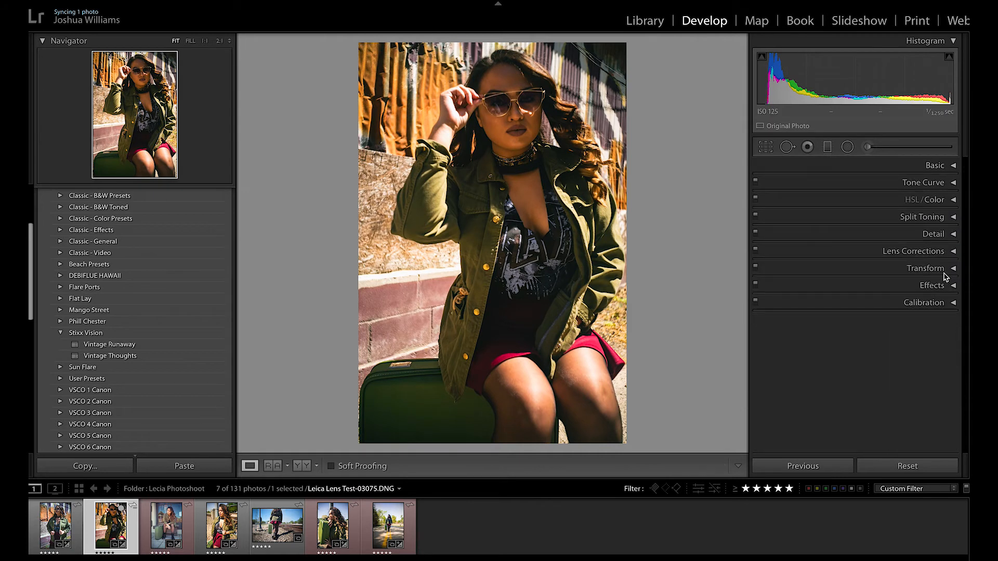
pyautogui.click(955, 183)
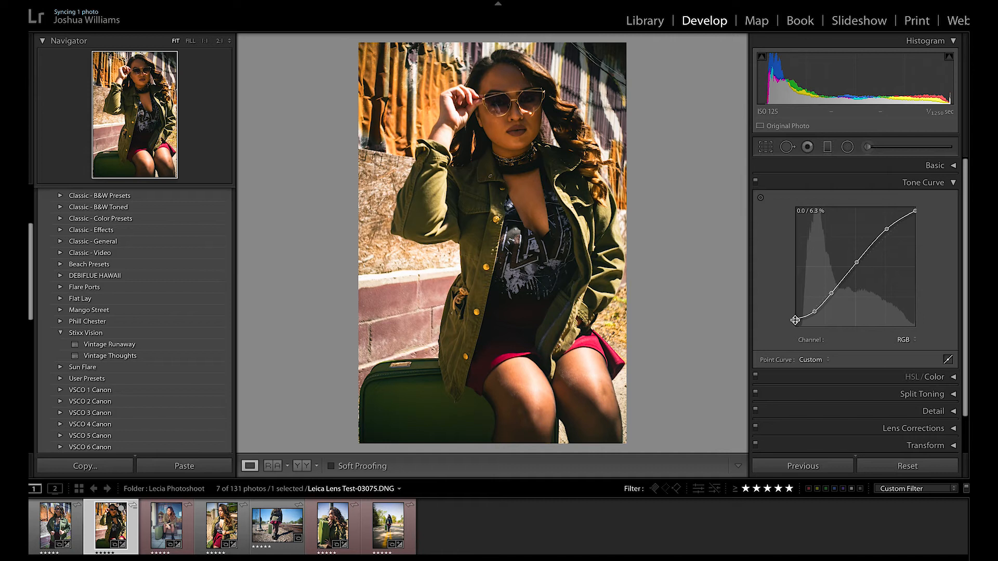
pyautogui.moveTo(795, 320); pyautogui.dragTo(819, 312)
pyautogui.moveTo(815, 310); pyautogui.dragTo(815, 310)
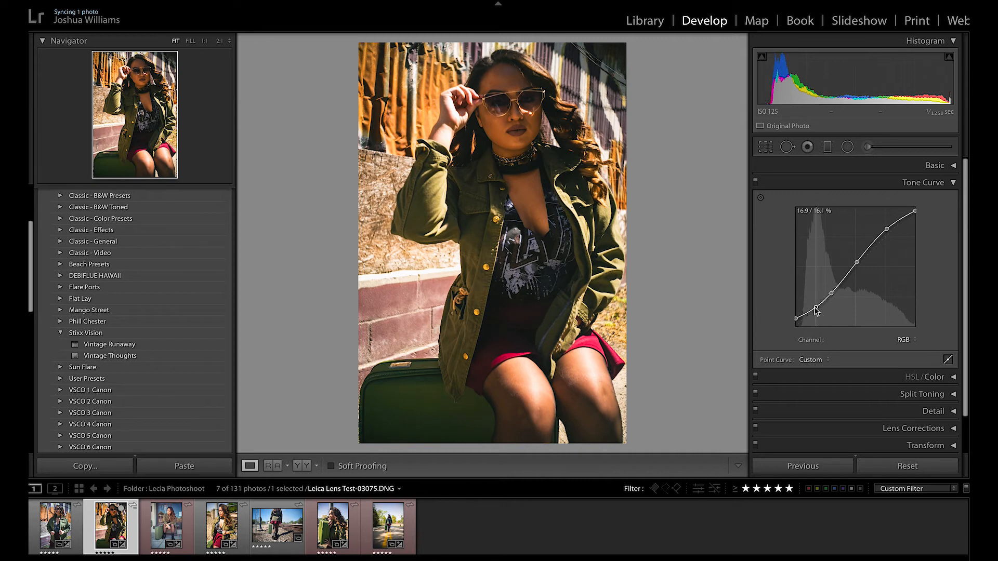
pyautogui.moveTo(833, 296); pyautogui.dragTo(796, 315)
pyautogui.moveTo(857, 263); pyautogui.dragTo(858, 261)
pyautogui.moveTo(886, 230); pyautogui.dragTo(885, 225)
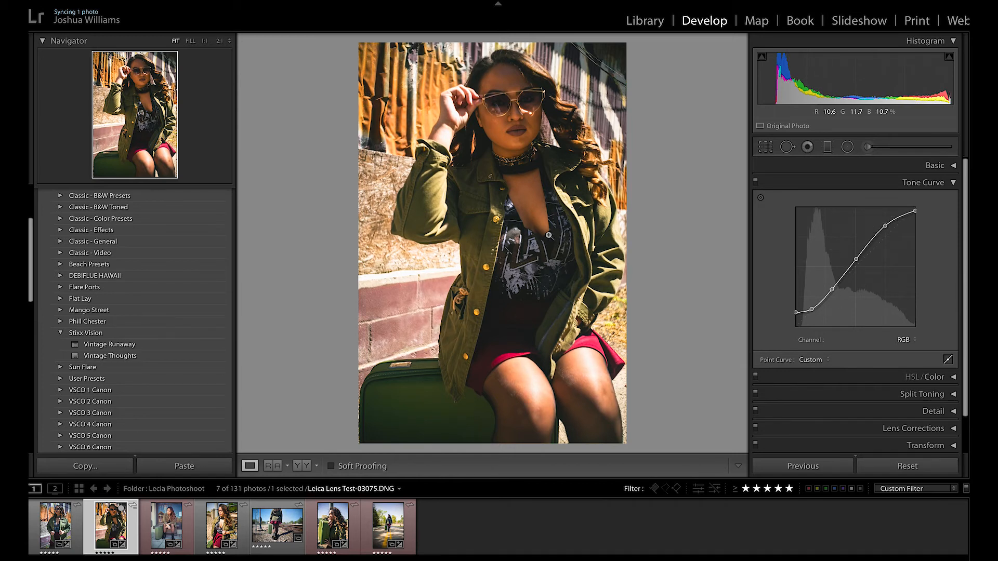
# Step: Compare the sunglasses portrait with its unedited state and with Leica Lens Test-03149.DNG, Leica Lens Test-03163.DNG and Leica Lens Test-03192.DNG
pyautogui.press('\\')
pyautogui.press('\\')
pyautogui.press('\\')
pyautogui.press('\\')
pyautogui.click(225, 521)
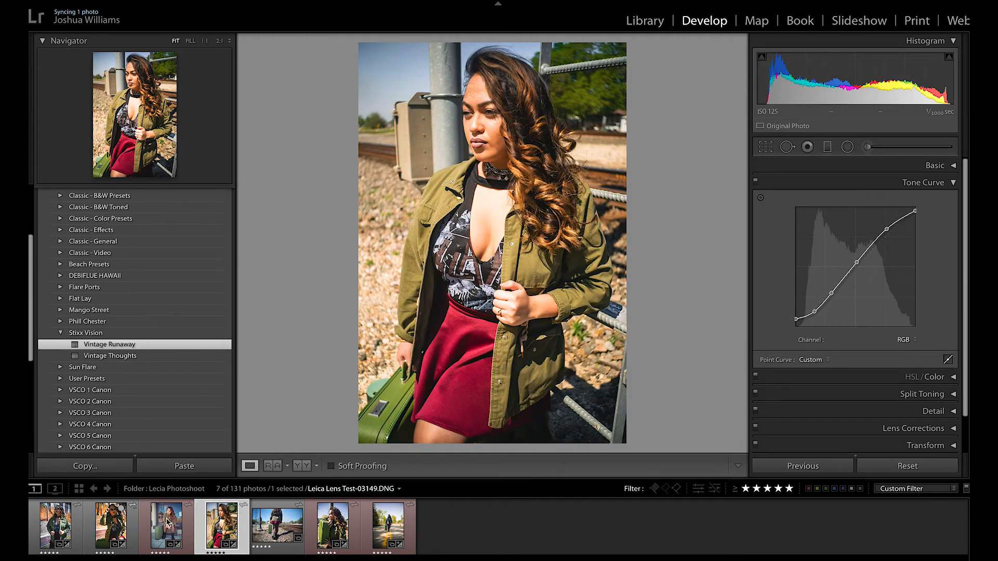
pyautogui.click(115, 530)
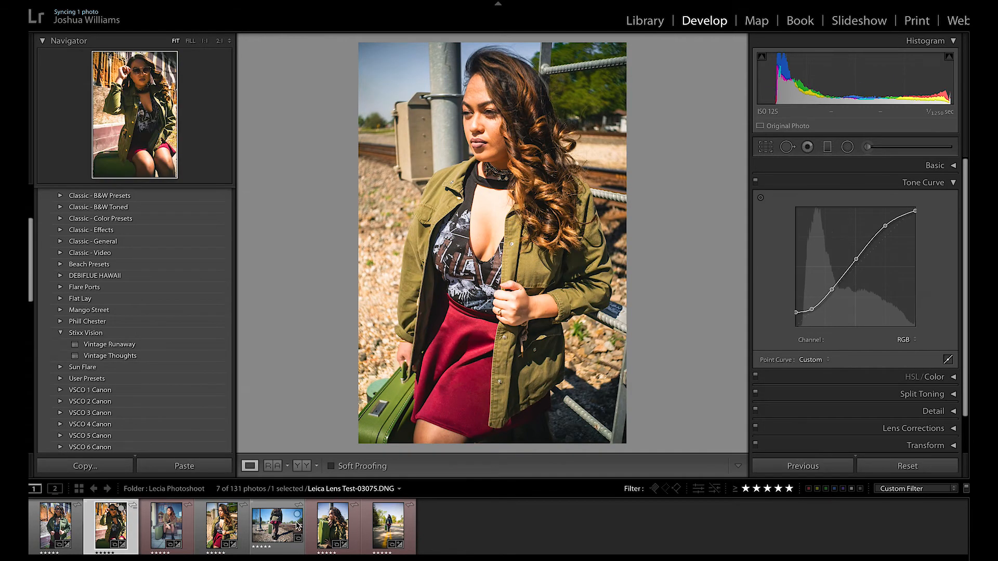
pyautogui.click(327, 524)
pyautogui.click(110, 525)
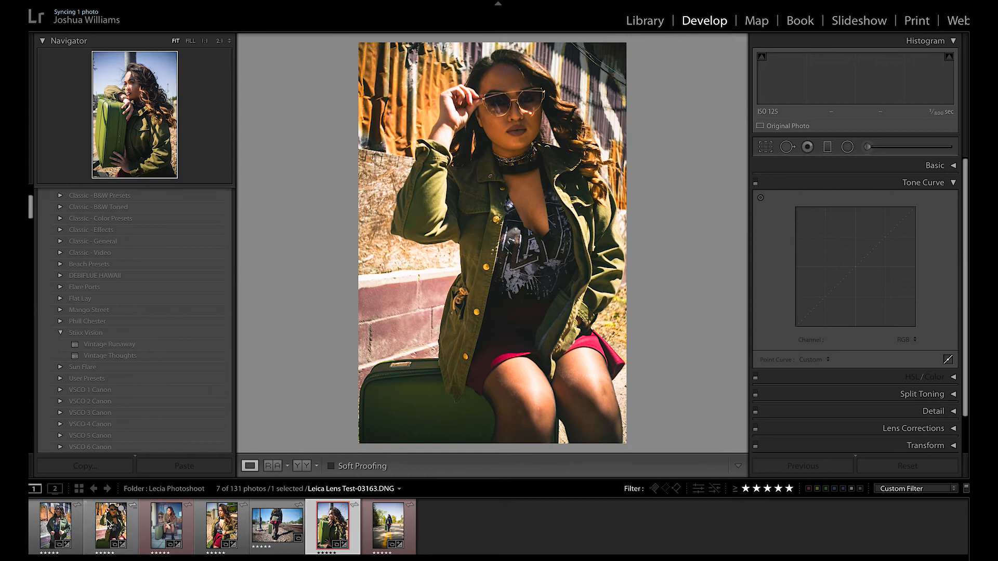
pyautogui.click(391, 529)
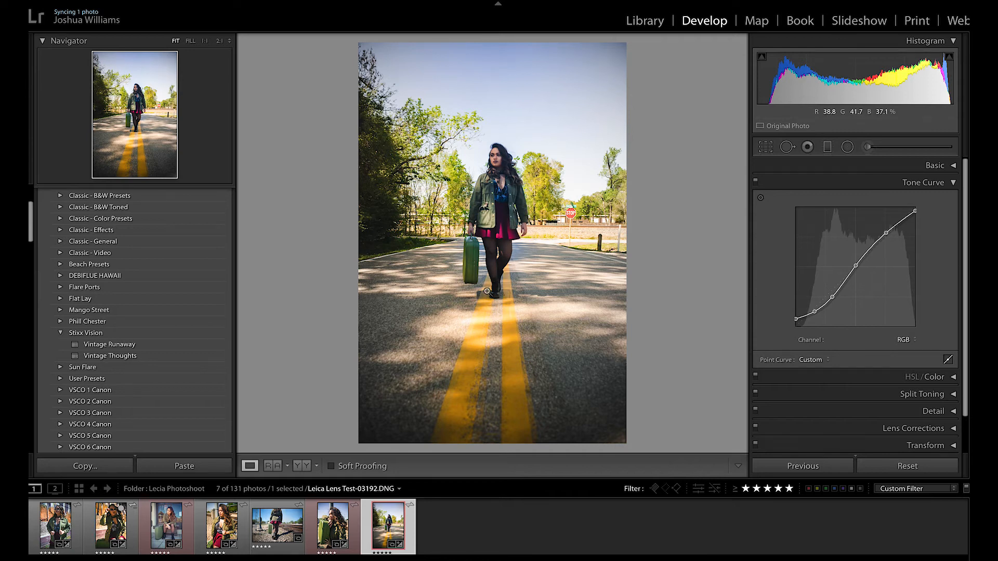
pyautogui.click(111, 528)
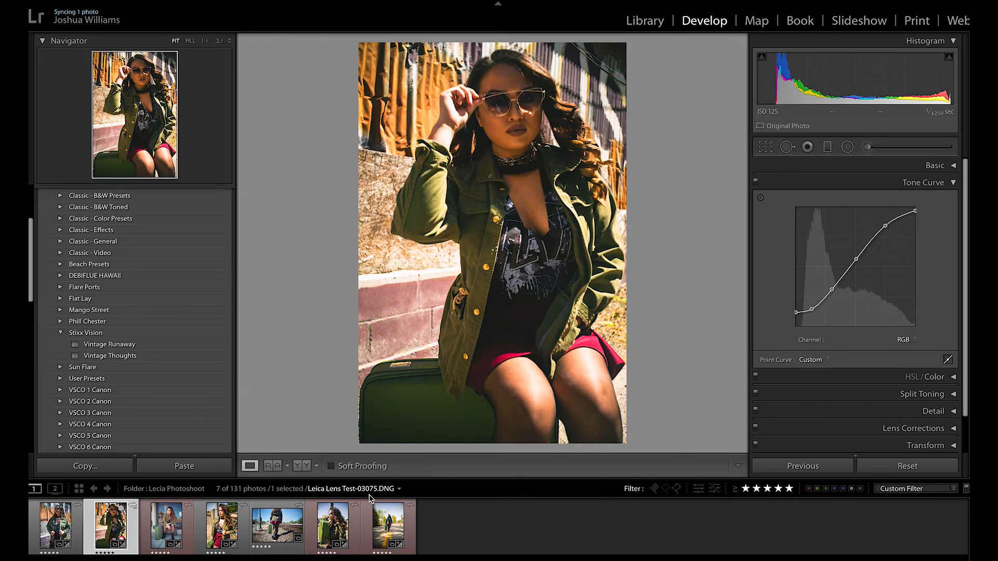
# Step: Cool the white balance of the sunglasses portrait by setting Temp to 5,146
pyautogui.click(956, 183)
pyautogui.click(954, 165)
pyautogui.moveTo(840, 241); pyautogui.dragTo(836, 240)
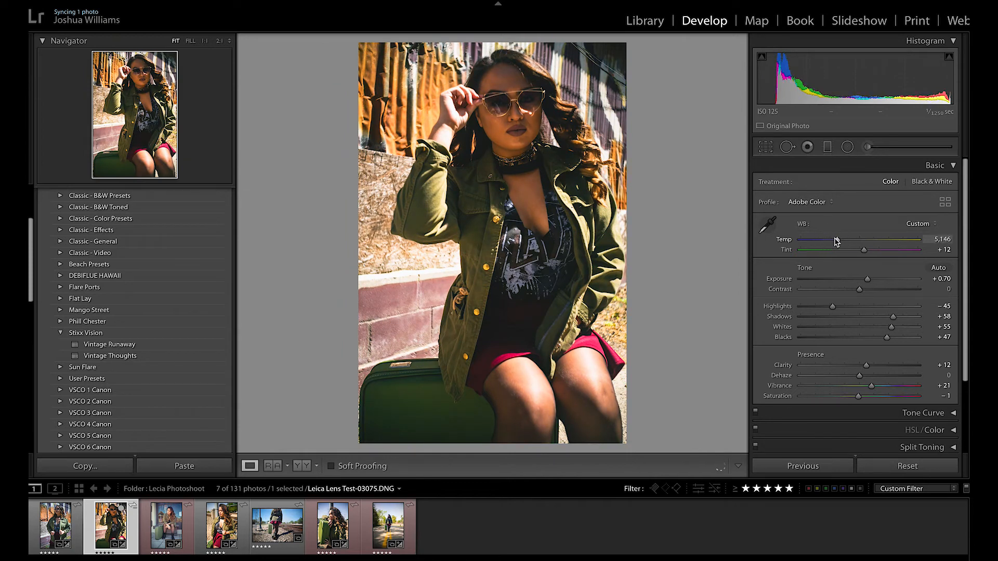
pyautogui.click(954, 167)
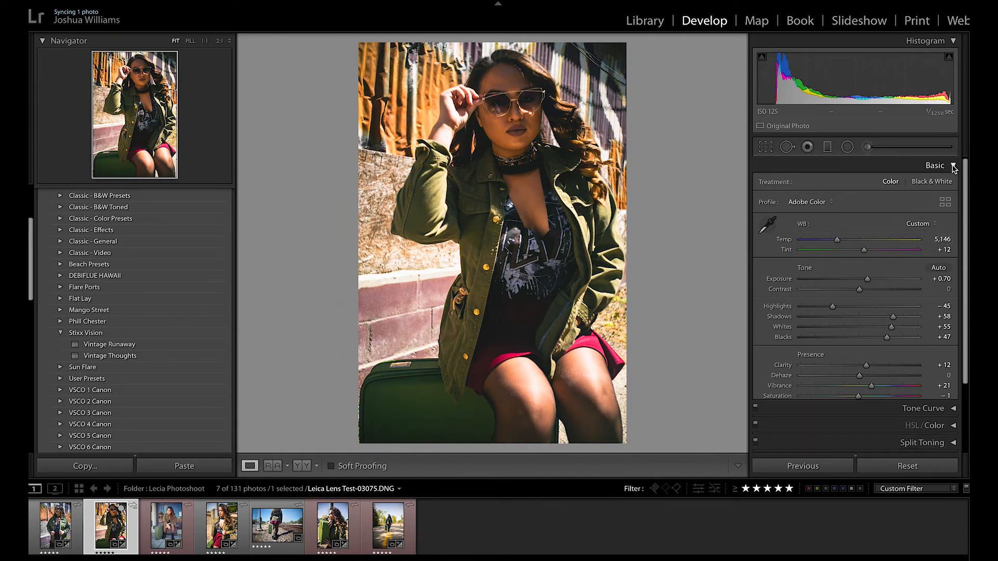
# Step: Try Tint at +23 on the sunglasses portrait and undo it
pyautogui.click(955, 165)
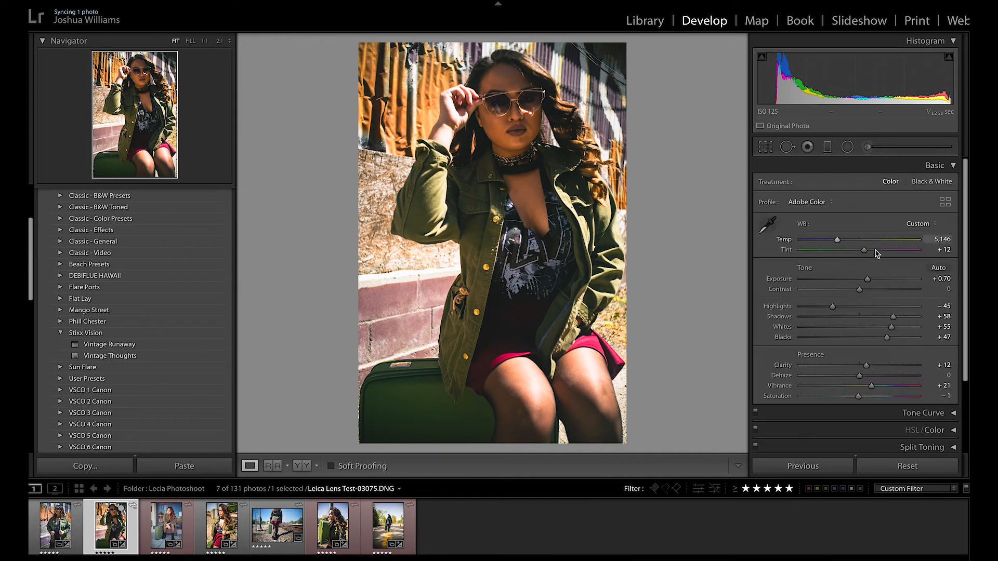
pyautogui.moveTo(863, 252)
pyautogui.mouseDown()
pyautogui.moveTo(855, 252)
pyautogui.moveTo(869, 252)
pyautogui.mouseUp()
pyautogui.hotkey('ctrl', 'z')
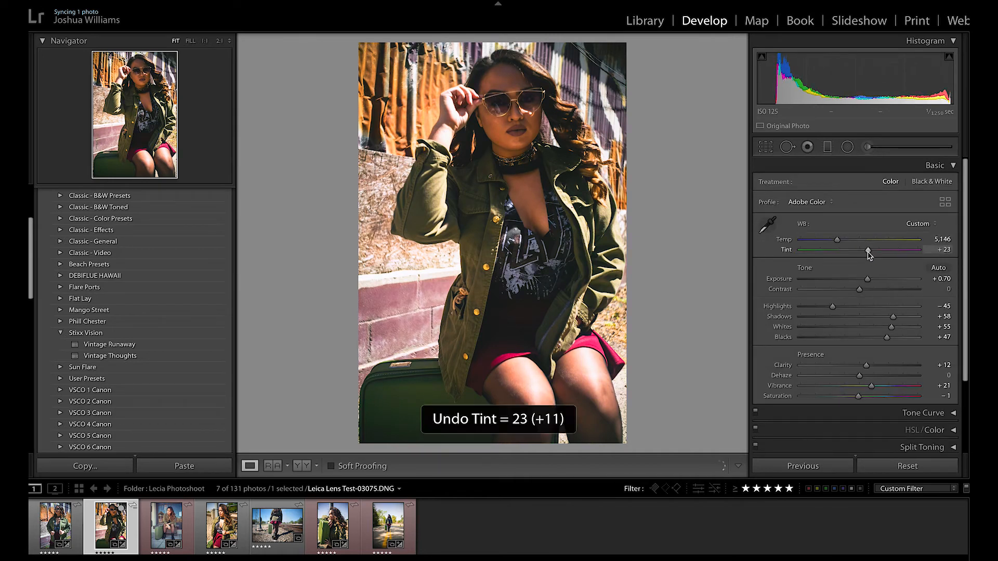
pyautogui.hotkey('ctrl', 'z')
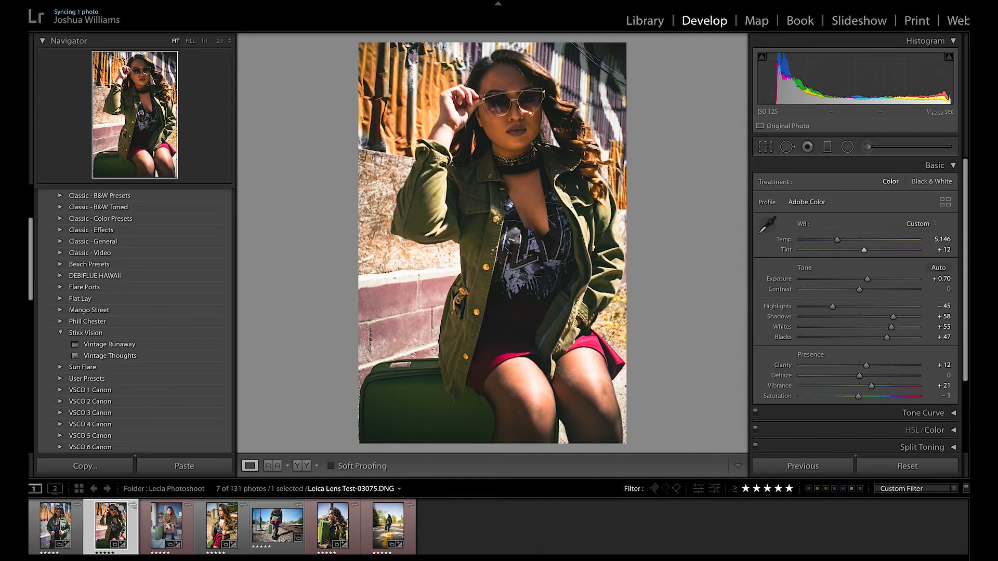
# Step: Try a slight shift of the Orange hue in the HSL/Color adjustments and undo it
pyautogui.click(952, 166)
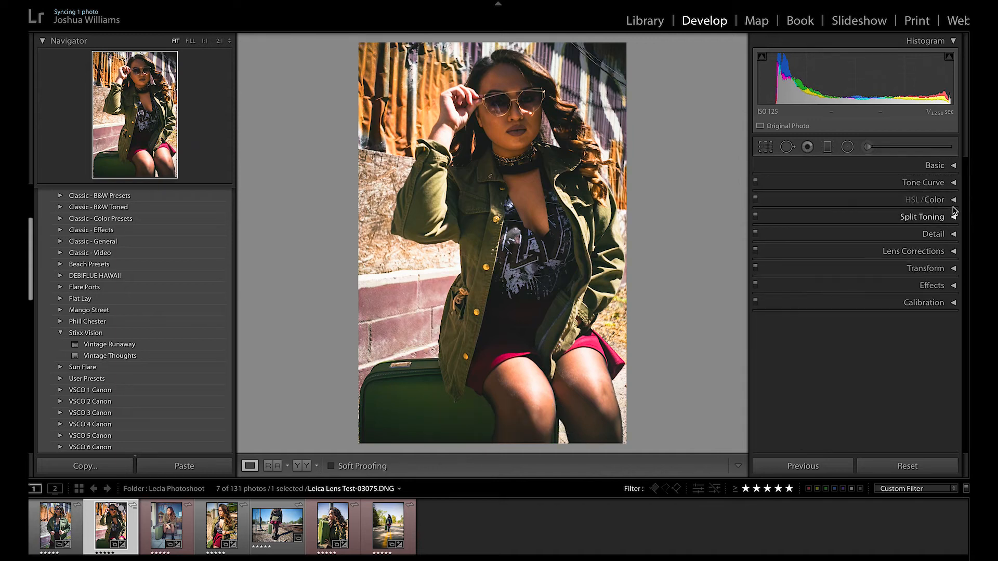
pyautogui.click(953, 200)
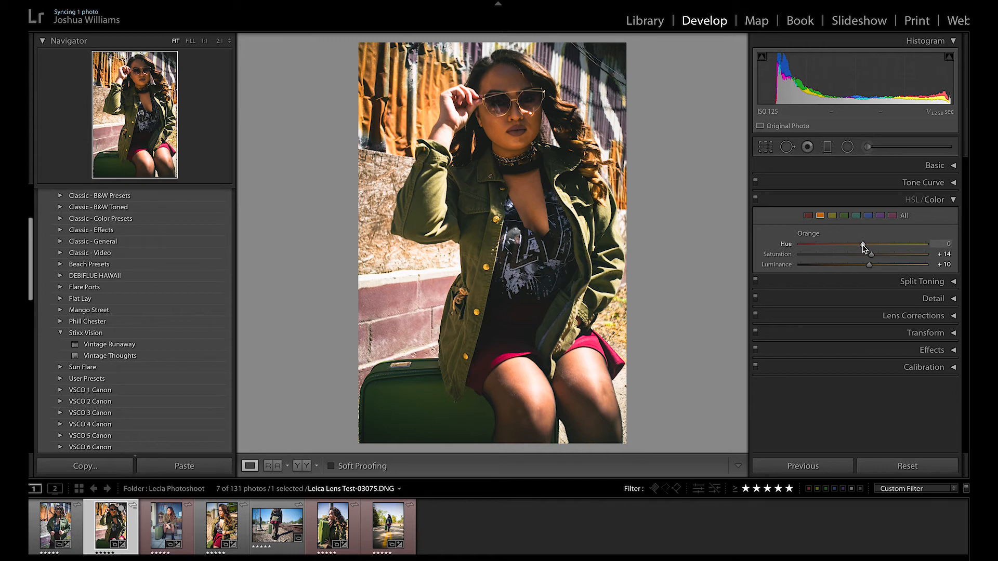
pyautogui.moveTo(863, 243); pyautogui.dragTo(865, 243)
pyautogui.hotkey('ctrl', 'z')
# Step: Adjust the Yellow hue, and set Orange Saturation to +3 and Orange Luminance to +27 on the sunglasses portrait
pyautogui.click(832, 215)
pyautogui.moveTo(862, 249)
pyautogui.mouseDown()
pyautogui.moveTo(840, 250)
pyautogui.moveTo(856, 250)
pyautogui.mouseUp()
pyautogui.click(809, 215)
pyautogui.click(820, 215)
pyautogui.moveTo(863, 265)
pyautogui.mouseDown()
pyautogui.moveTo(894, 263)
pyautogui.moveTo(863, 256)
pyautogui.mouseUp()
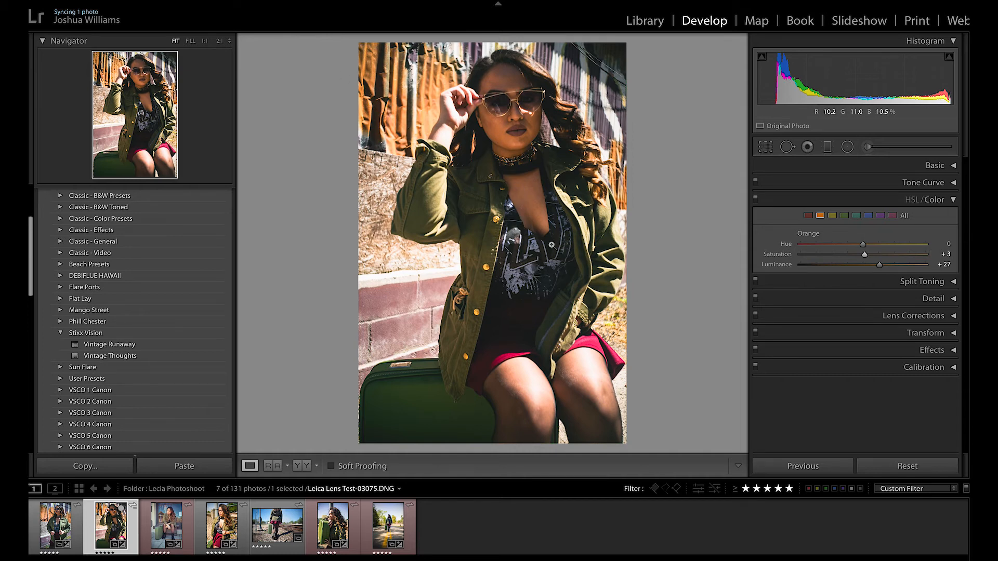
pyautogui.click(951, 201)
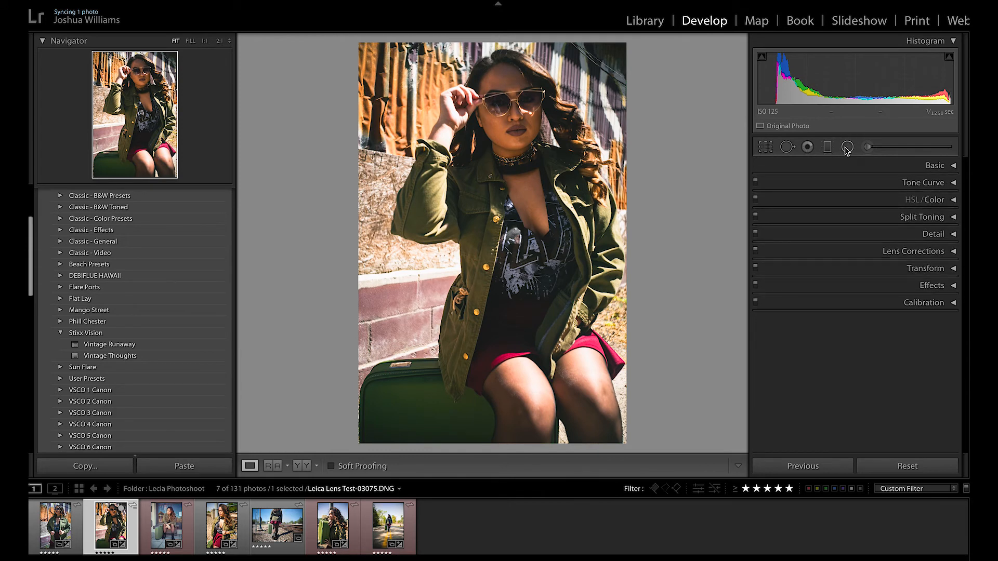
# Step: Set Blacks to +82 and raise the overall Saturation slightly on the sunglasses portrait
pyautogui.hotkey('shift', 'm')
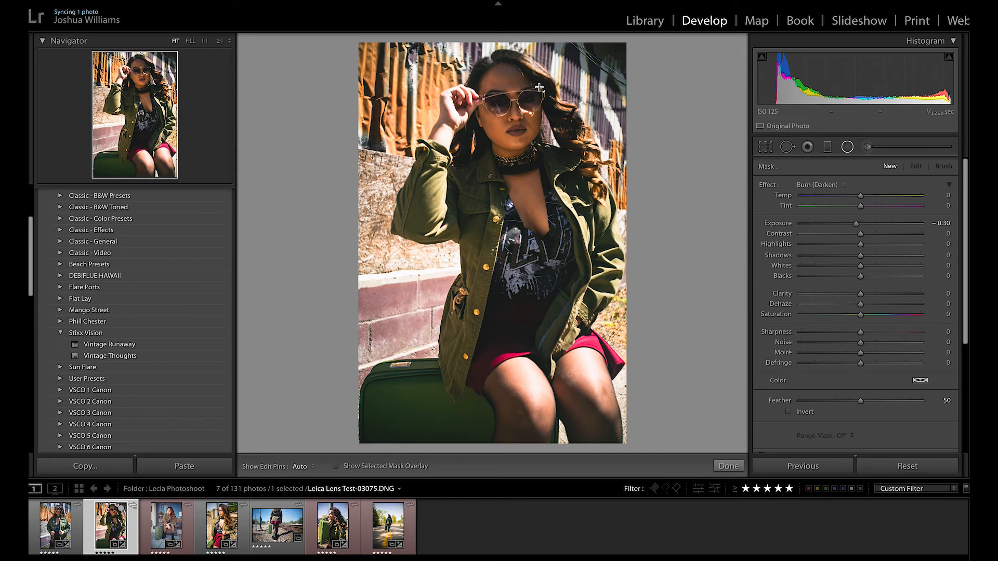
pyautogui.click(847, 148)
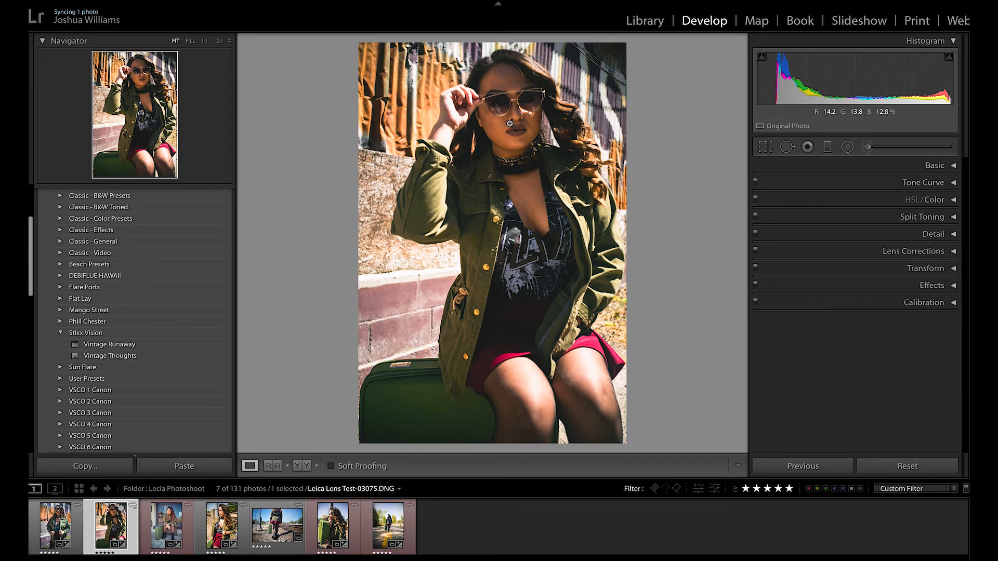
pyautogui.click(953, 166)
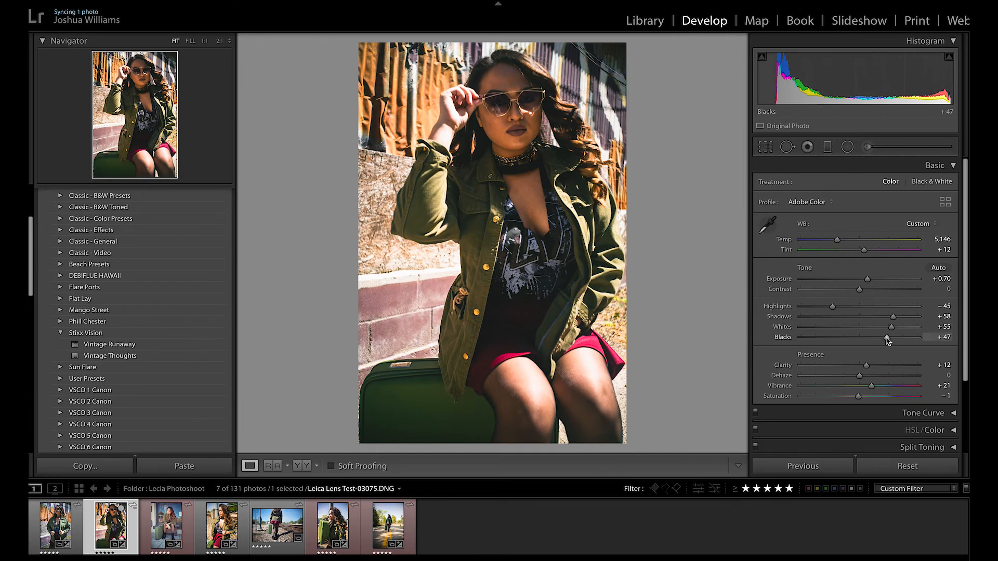
pyautogui.moveTo(887, 339); pyautogui.dragTo(908, 339)
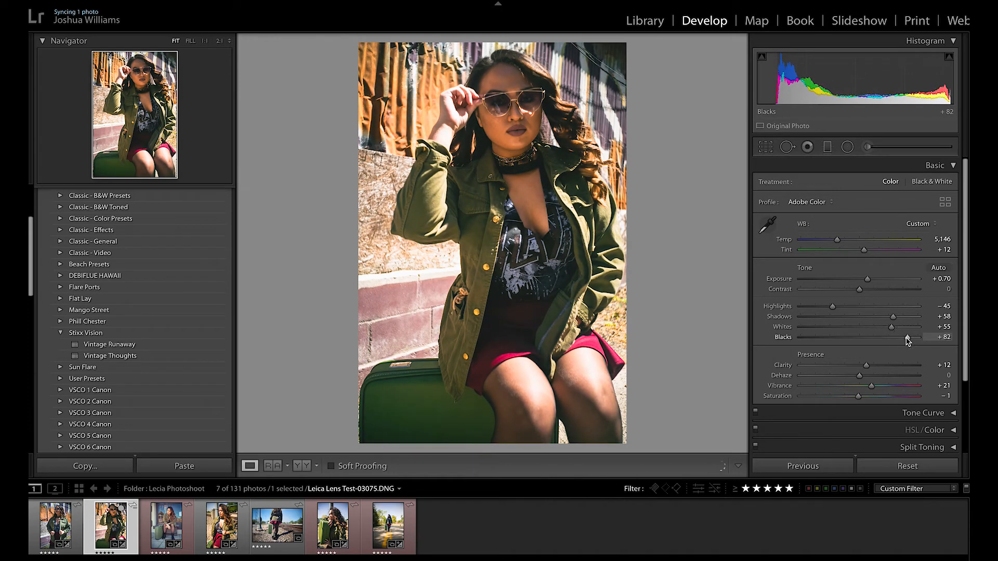
pyautogui.moveTo(964, 269)
pyautogui.mouseDown()
pyautogui.moveTo(965, 330)
pyautogui.moveTo(965, 271)
pyautogui.mouseUp()
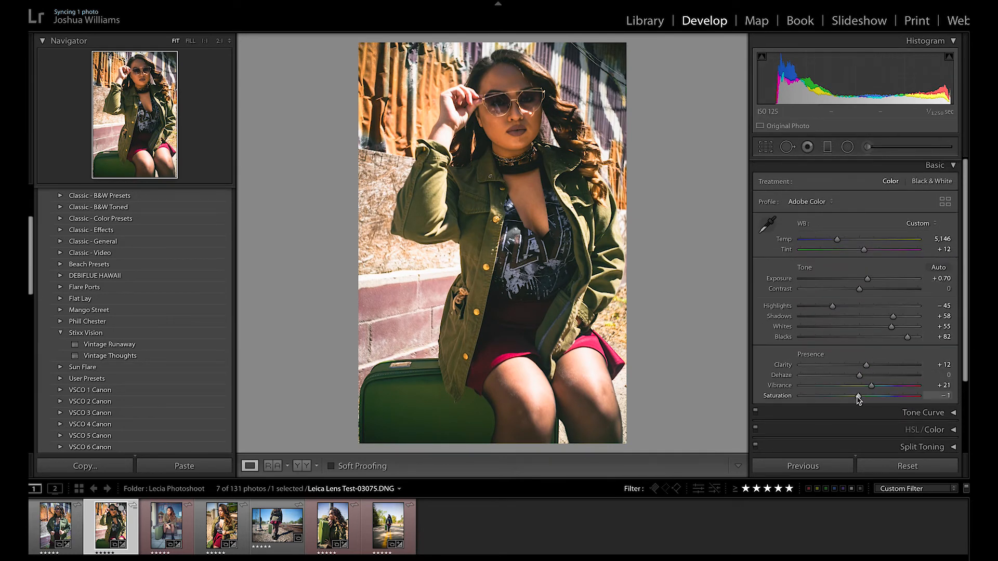
pyautogui.moveTo(858, 398)
pyautogui.mouseDown()
pyautogui.moveTo(848, 398)
pyautogui.moveTo(864, 397)
pyautogui.mouseUp()
pyautogui.click(954, 165)
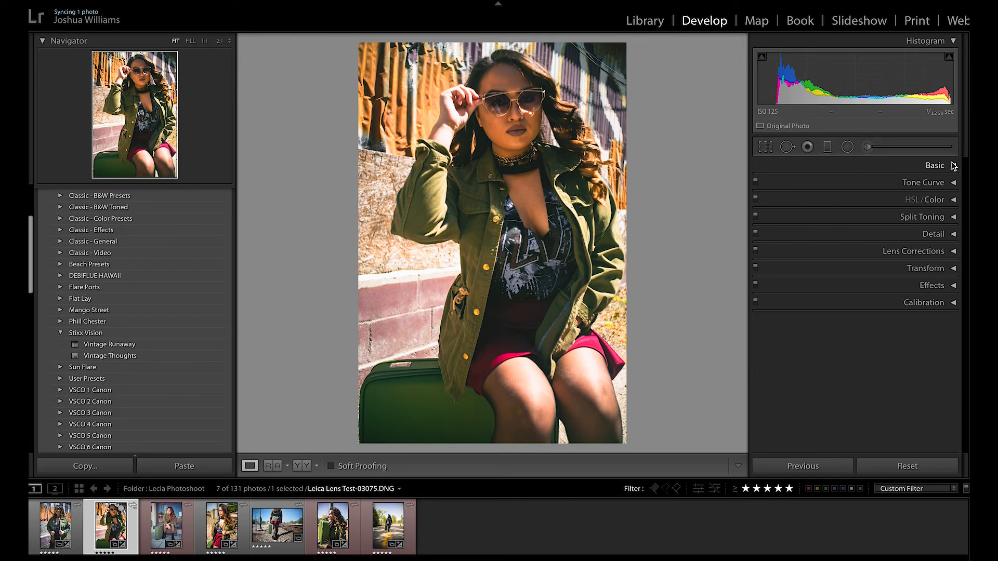
# Step: Compare the edited sunglasses portrait with its before state and with the photo Leica Lens Test-03124.DNG
pyautogui.press('\\')
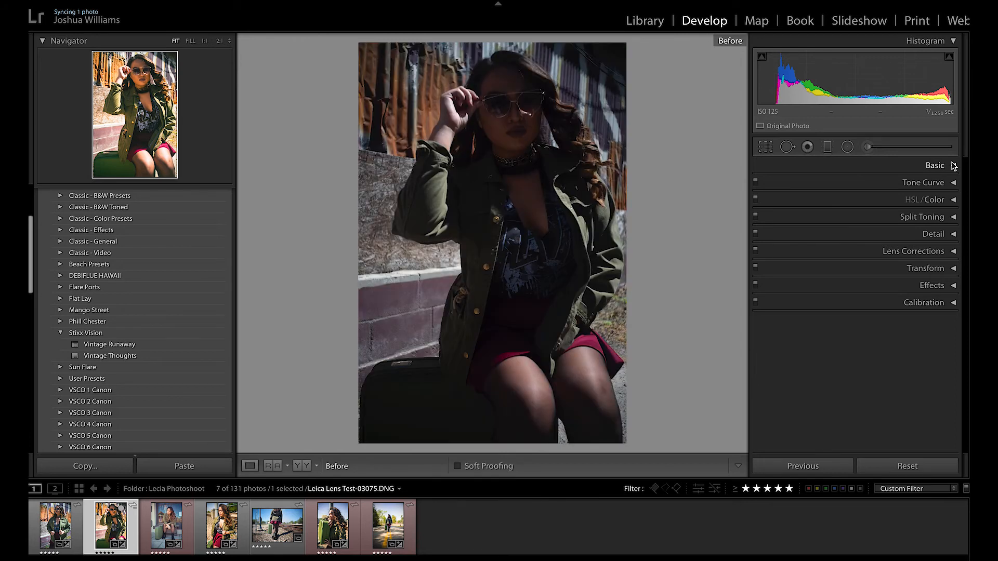
pyautogui.press('\\')
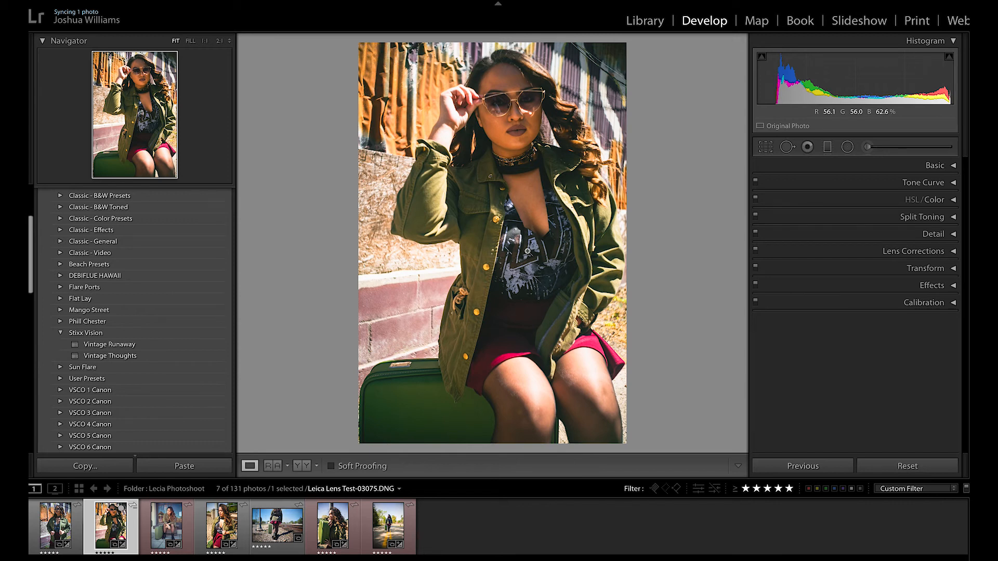
pyautogui.click(166, 525)
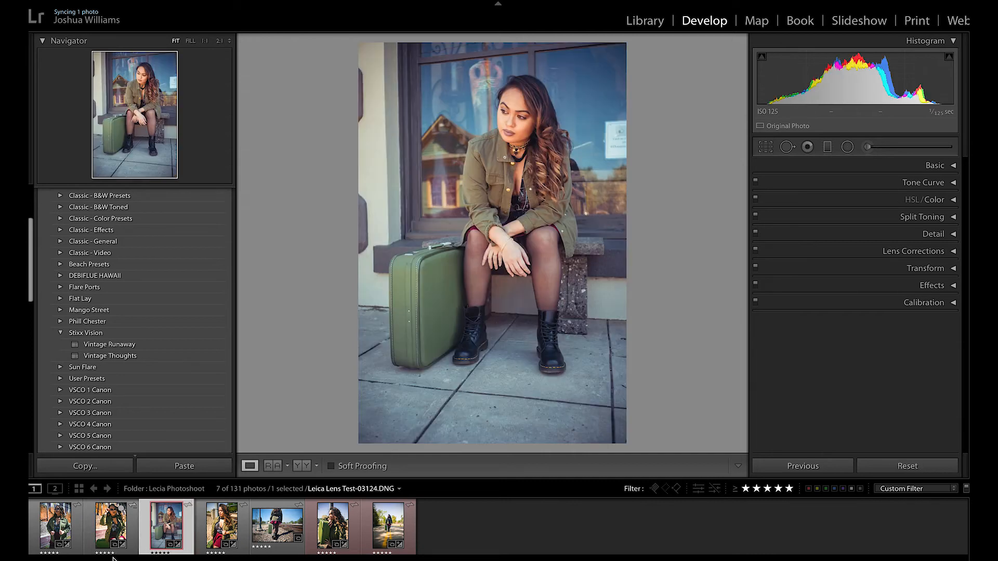
pyautogui.click(113, 558)
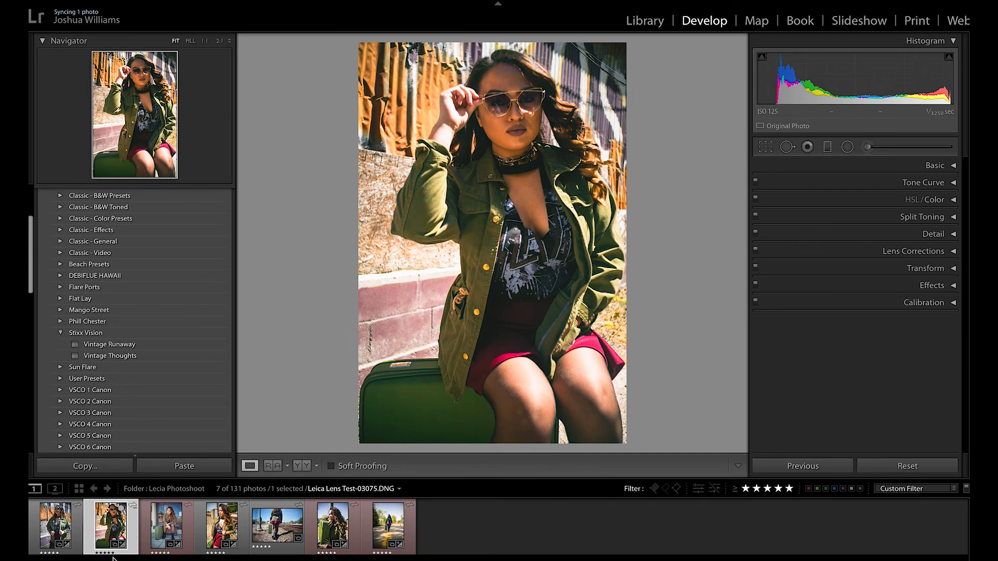
# Step: Reset all edits on the sunglasses portrait and apply the Vintage Thoughts preset to it
pyautogui.click(125, 345)
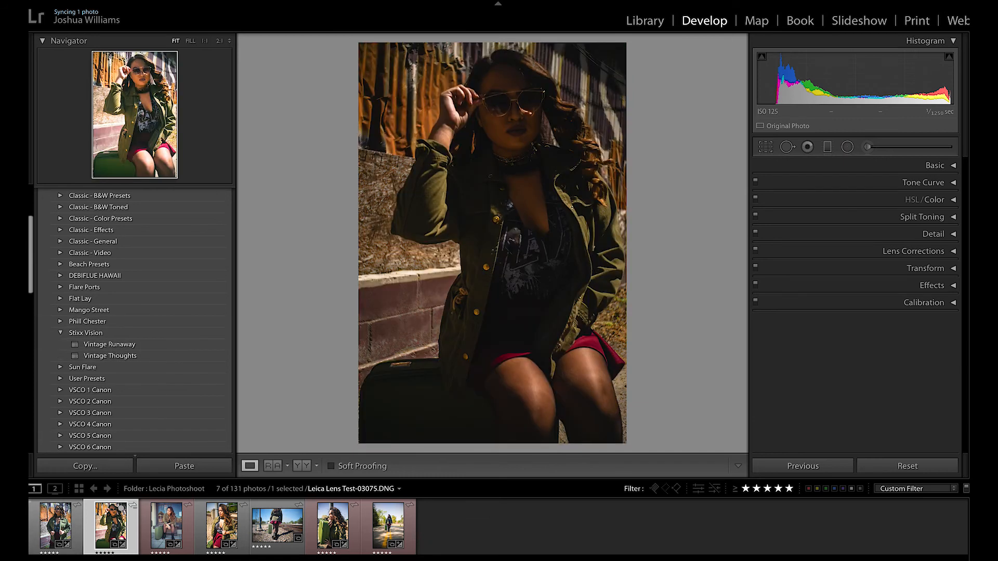
pyautogui.click(914, 471)
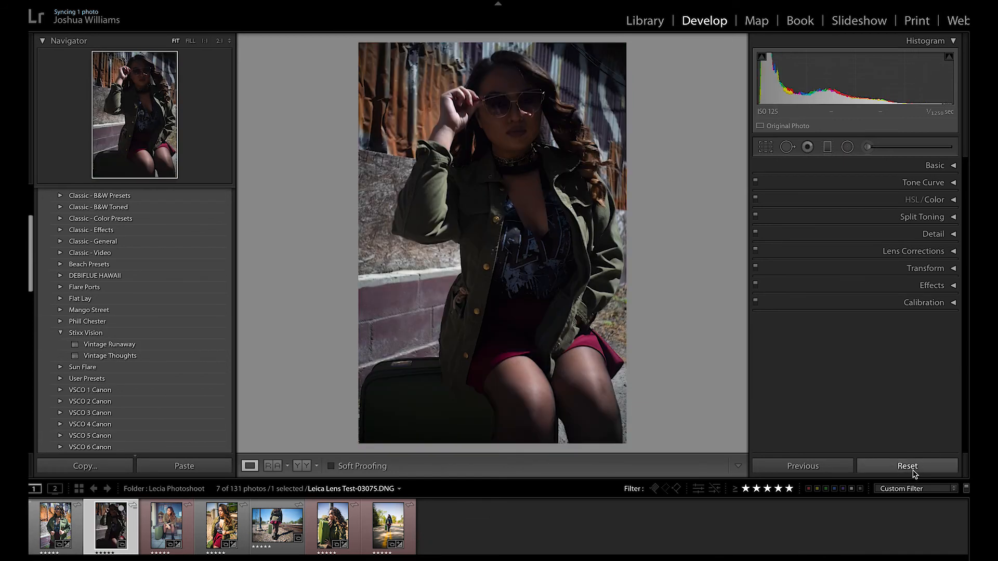
pyautogui.click(122, 356)
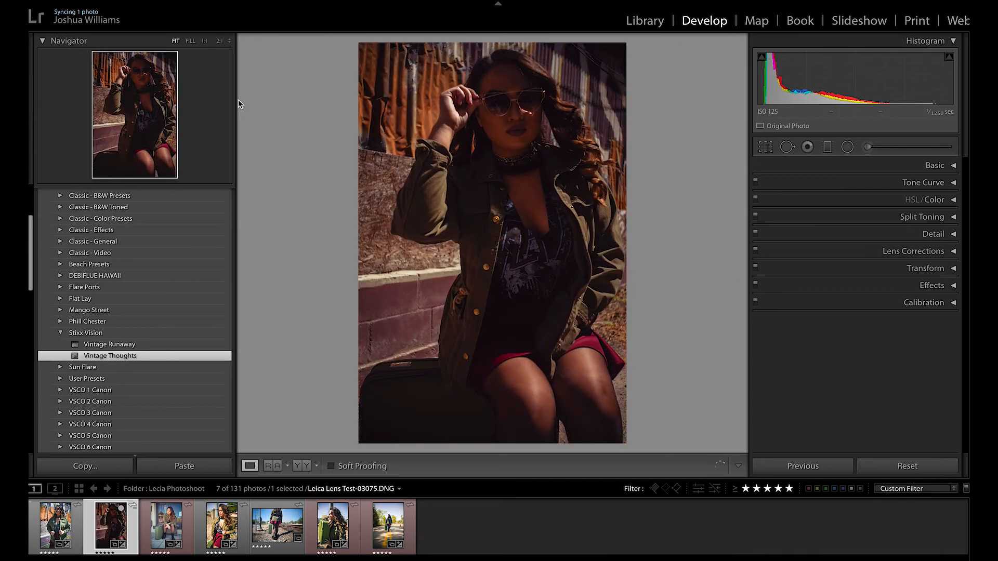
# Step: Set Temp to 5,806, Exposure +1.05, Contrast -15, Highlights -65, Shadows +63, Blacks +18, Vibrance +23 and Saturation -20 on the sunglasses portrait
pyautogui.click(946, 167)
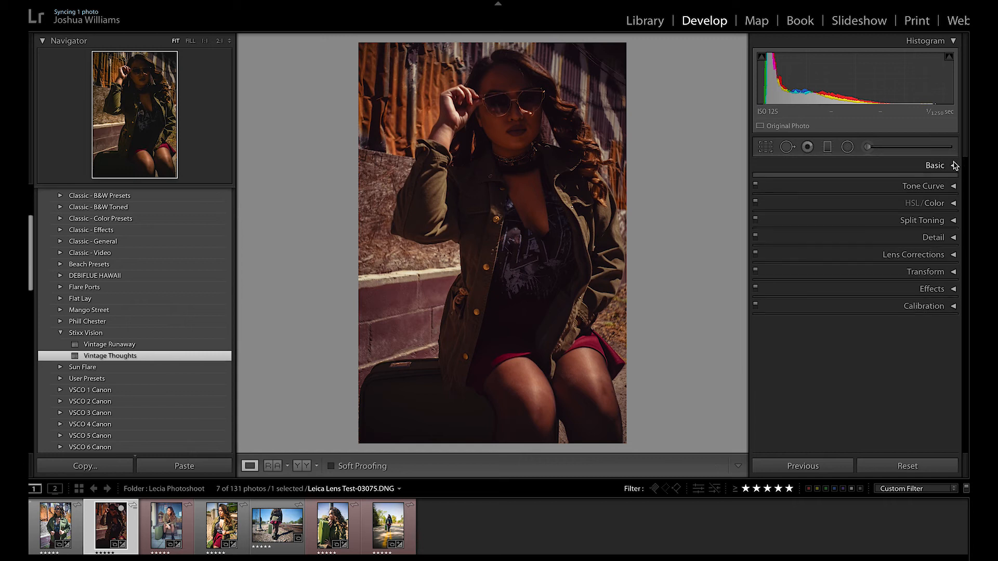
pyautogui.moveTo(859, 281); pyautogui.dragTo(873, 281)
pyautogui.moveTo(810, 306); pyautogui.dragTo(871, 339)
pyautogui.moveTo(859, 289); pyautogui.dragTo(842, 243)
pyautogui.hotkey('ctrl', 'z')
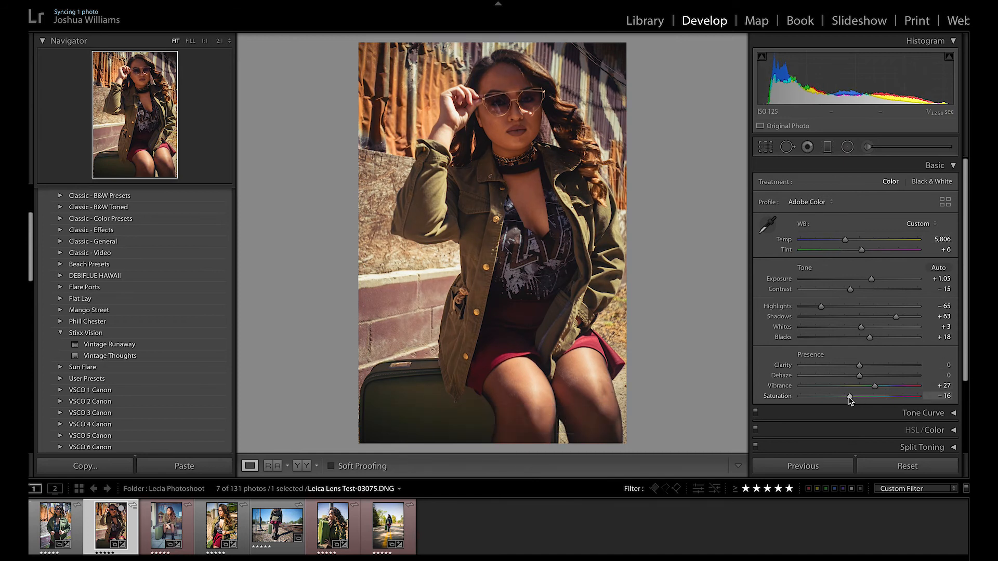
pyautogui.moveTo(849, 399); pyautogui.dragTo(873, 389)
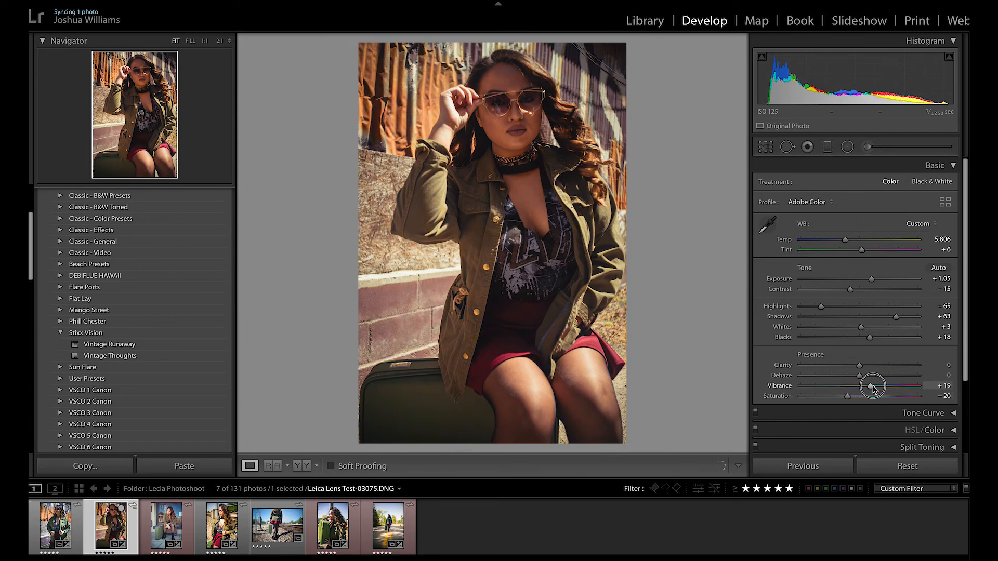
pyautogui.scroll(-3, 964, 250)
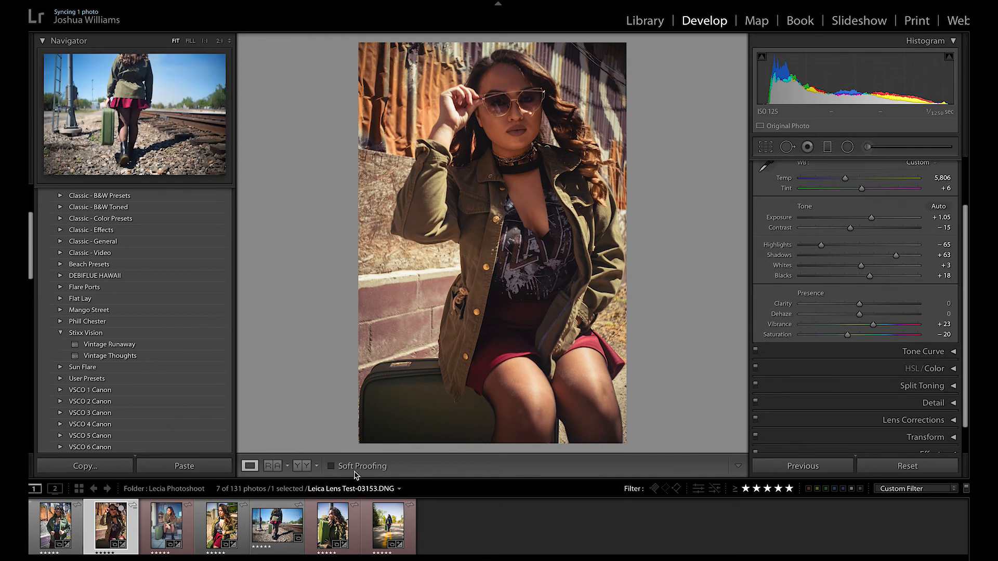
# Step: Compare the sunglasses portrait's Vintage Thoughts edit with the photo Leica Lens Test-03124.DNG
pyautogui.click(175, 530)
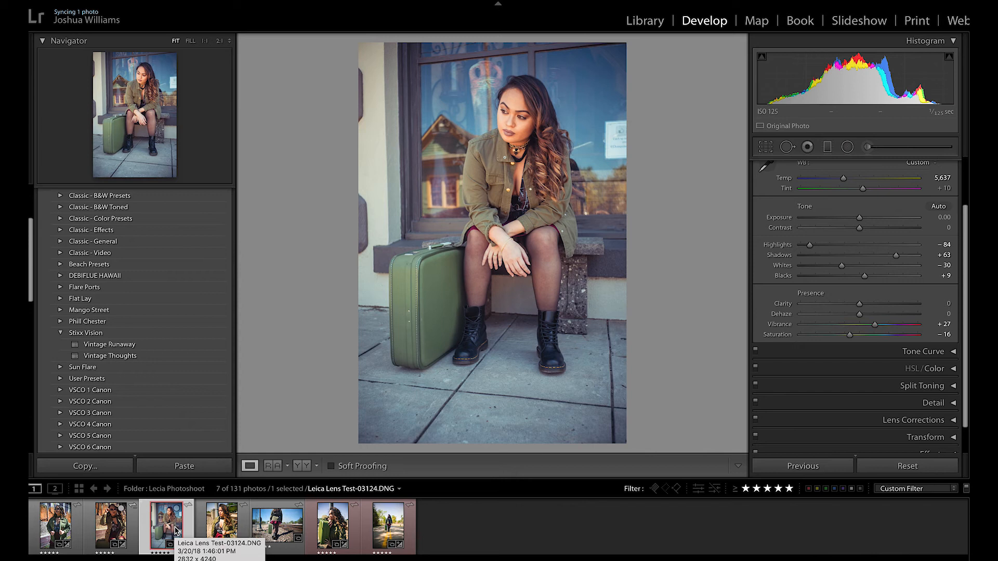
pyautogui.click(114, 518)
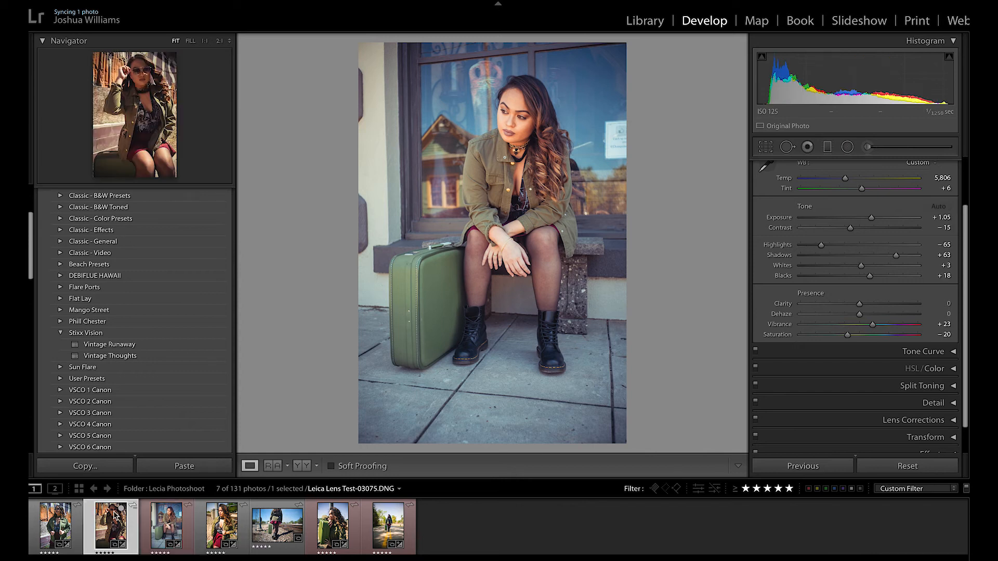
pyautogui.click(173, 530)
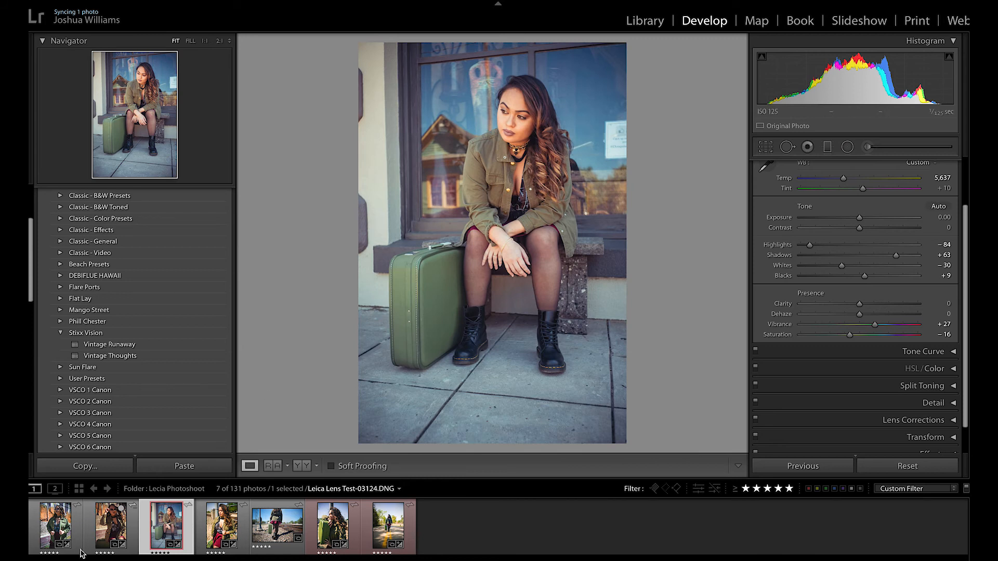
pyautogui.click(107, 530)
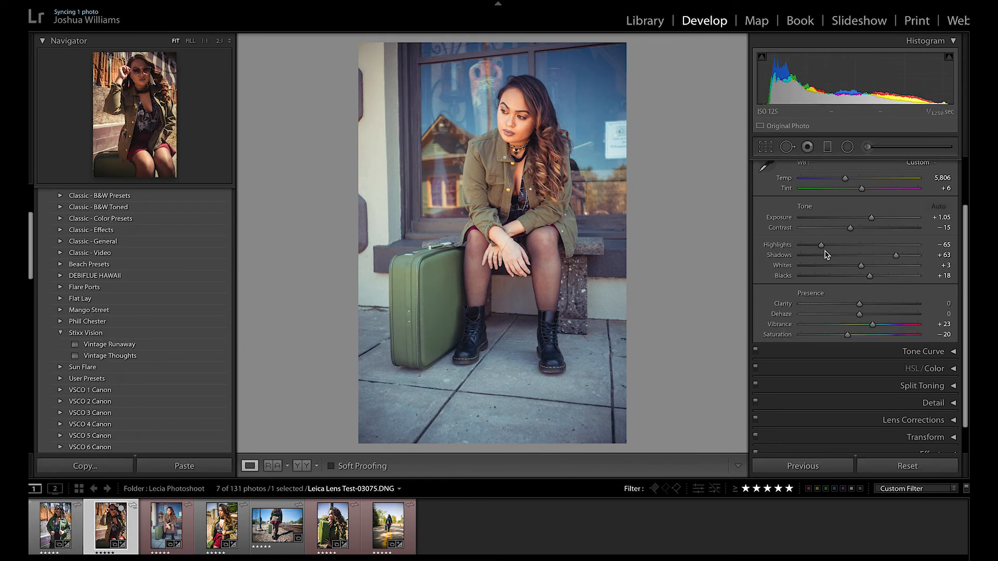
# Step: Cool the sunglasses portrait's Temp to 4,444 and set its overall Saturation to -15
pyautogui.moveTo(846, 204); pyautogui.dragTo(830, 207)
pyautogui.scroll(-2, 959, 244)
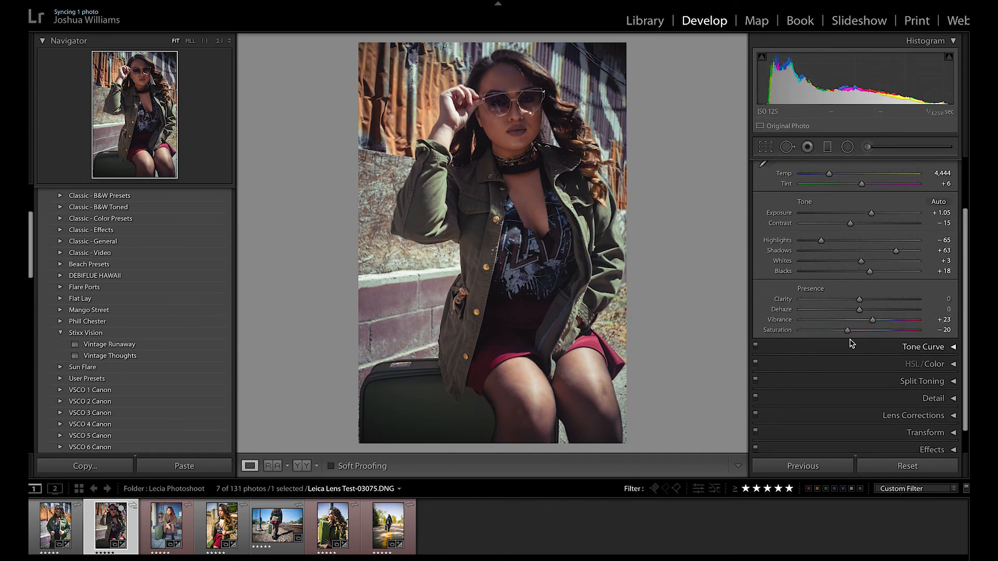
pyautogui.moveTo(848, 332); pyautogui.dragTo(851, 331)
# Step: Set the Orange color's Hue to -7, Saturation to +28 and Luminance to +45 on the sunglasses portrait
pyautogui.moveTo(965, 288); pyautogui.dragTo(967, 325)
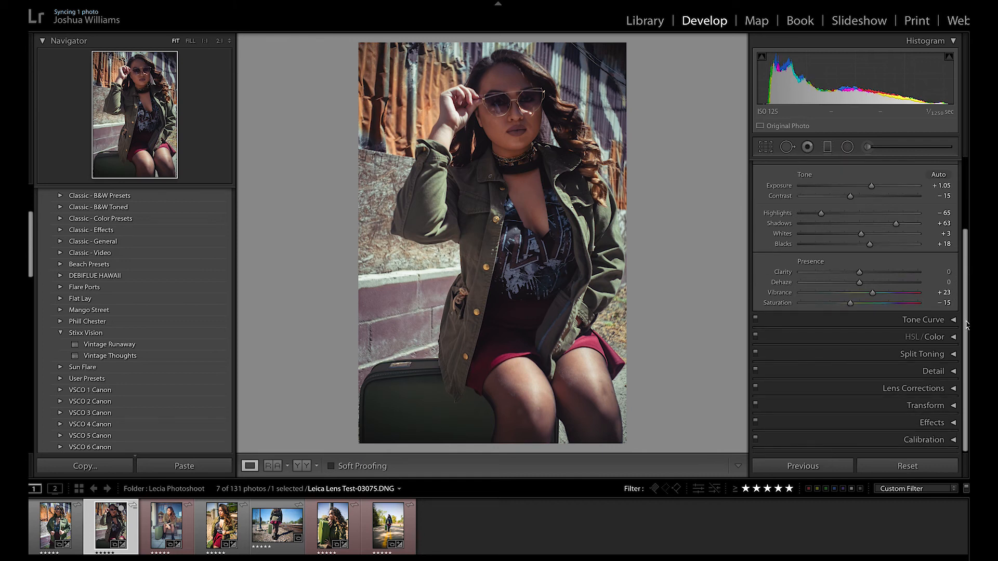
pyautogui.scroll(4, 930, 250)
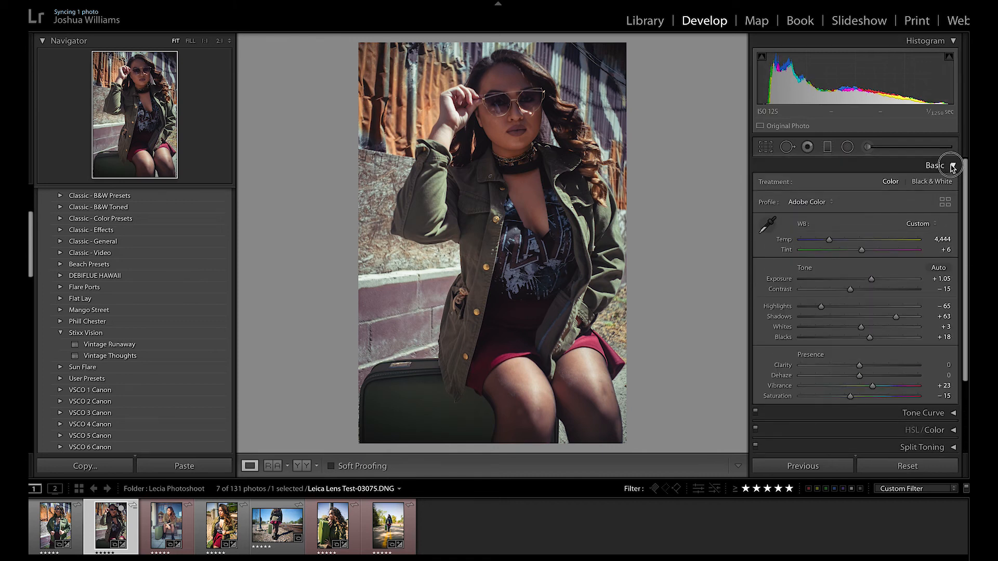
pyautogui.click(953, 167)
pyautogui.click(954, 183)
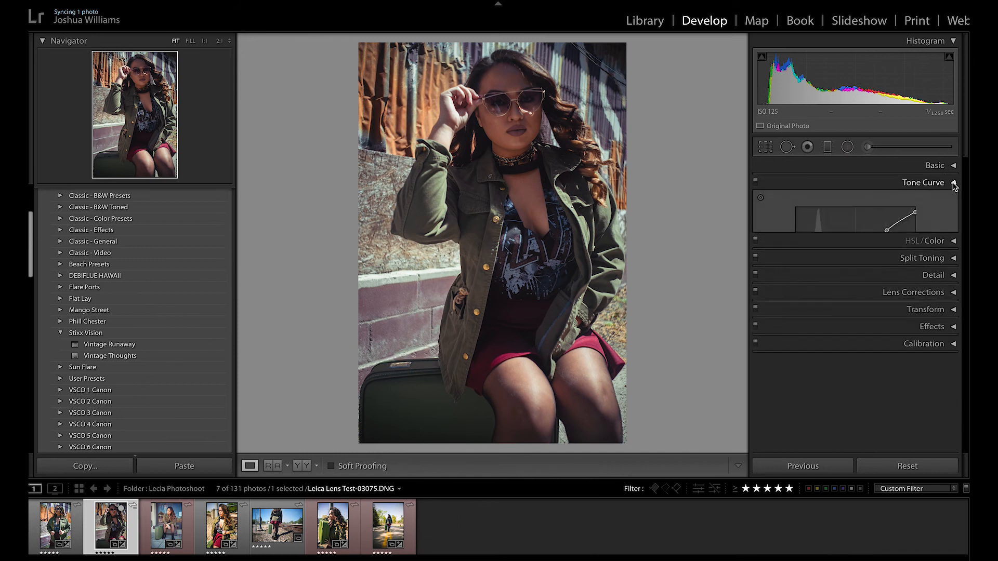
pyautogui.click(953, 183)
pyautogui.click(954, 201)
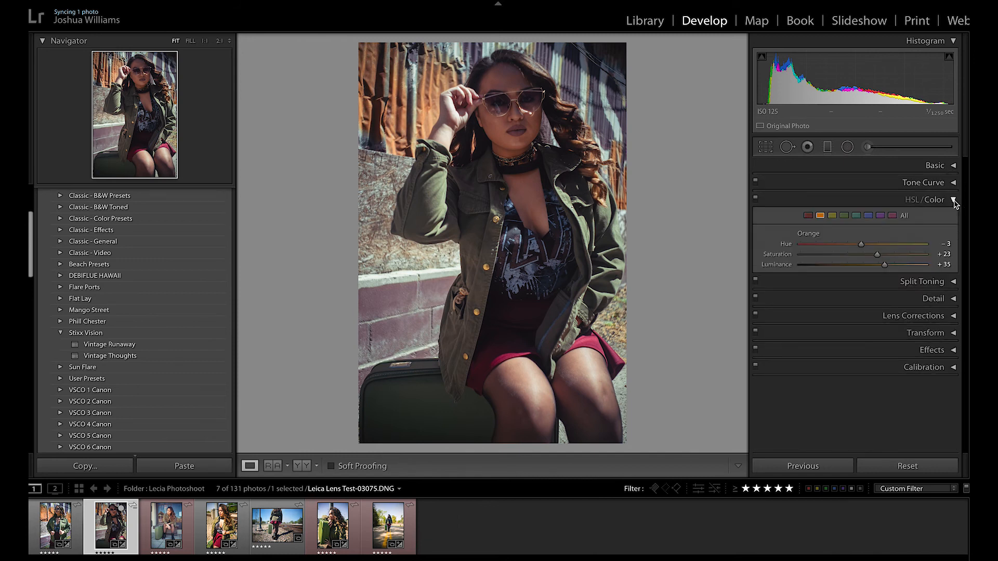
pyautogui.moveTo(883, 267); pyautogui.dragTo(859, 246)
pyautogui.click(955, 202)
pyautogui.click(954, 167)
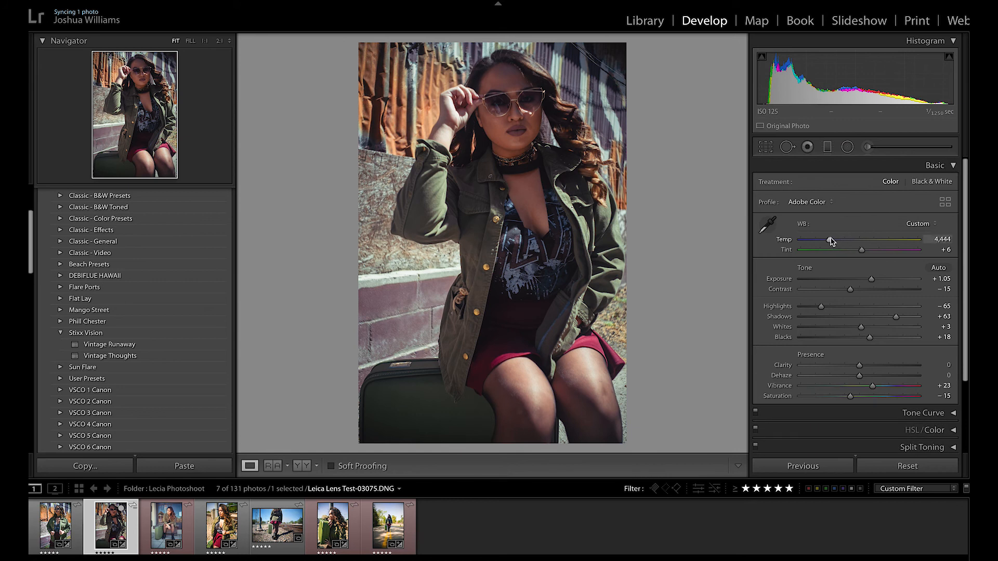
# Step: Set Temp to 4,475 on the sunglasses portrait and check it against the photo Leica Lens Test-03124.DNG
pyautogui.moveTo(829, 240); pyautogui.dragTo(831, 241)
pyautogui.press('Right')
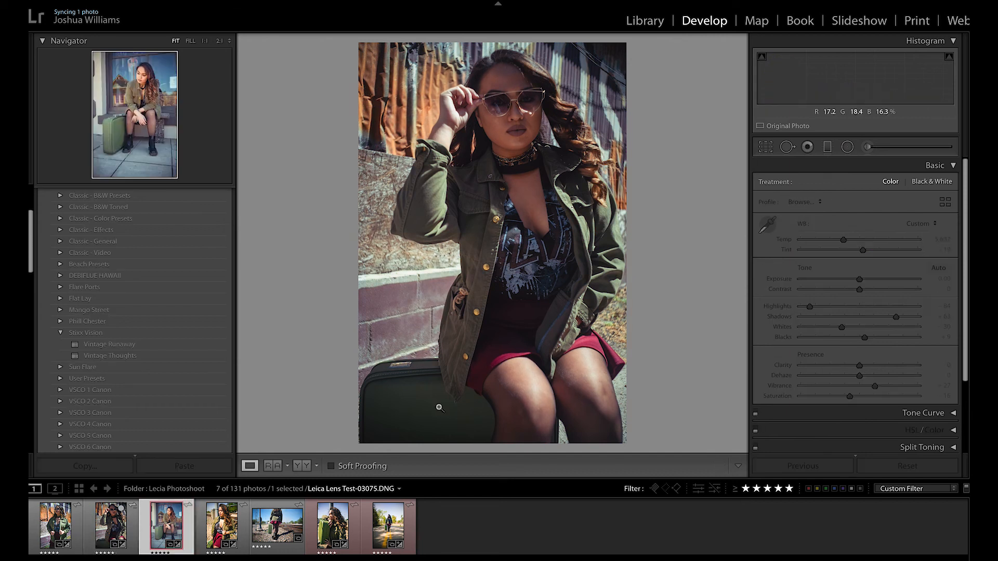
pyautogui.press('Left')
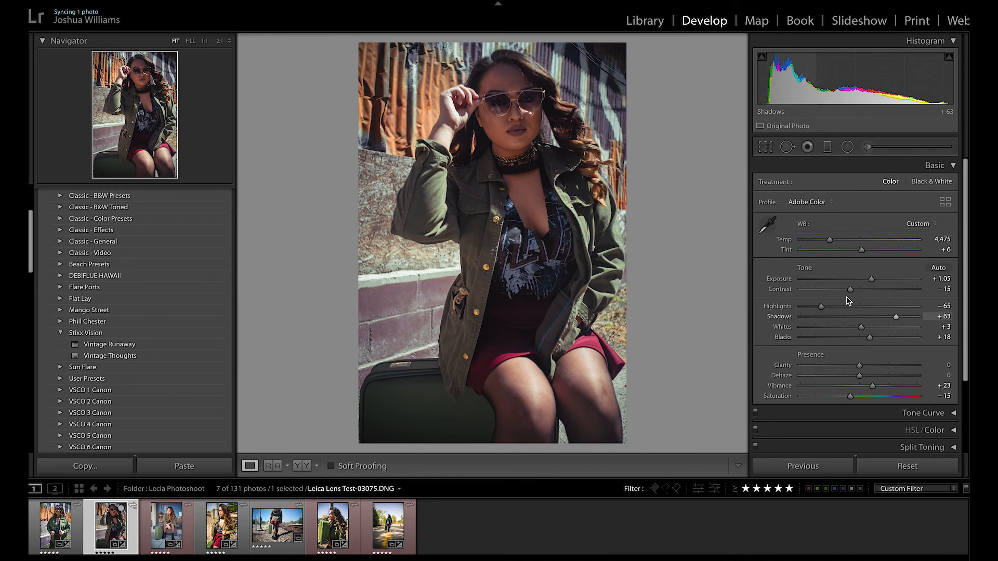
# Step: Set Temp to 4,750, Highlights -51, Shadows +64, Whites +32 and Blacks +75 on the sunglasses portrait
pyautogui.moveTo(830, 239); pyautogui.dragTo(833, 239)
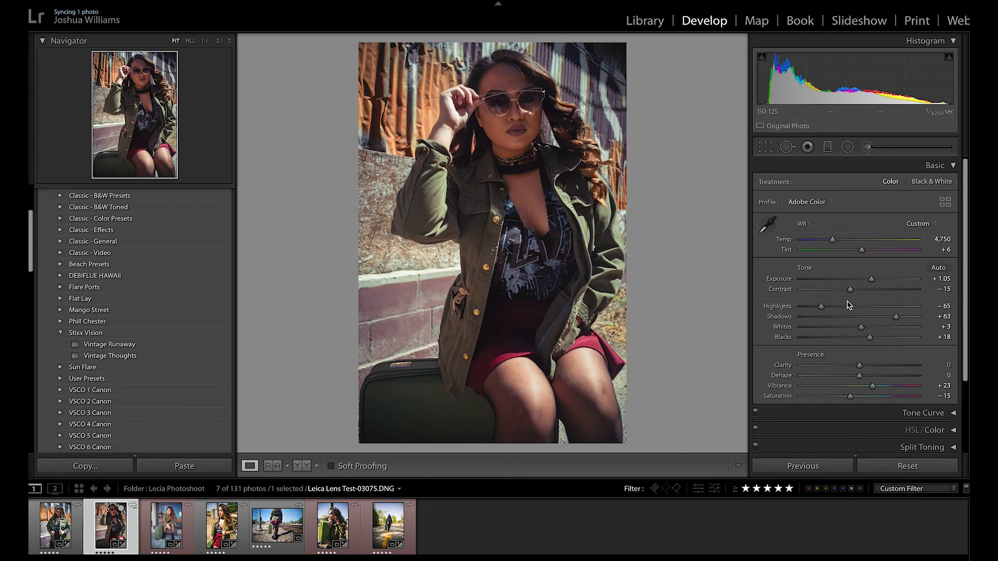
pyautogui.moveTo(821, 307); pyautogui.dragTo(830, 308)
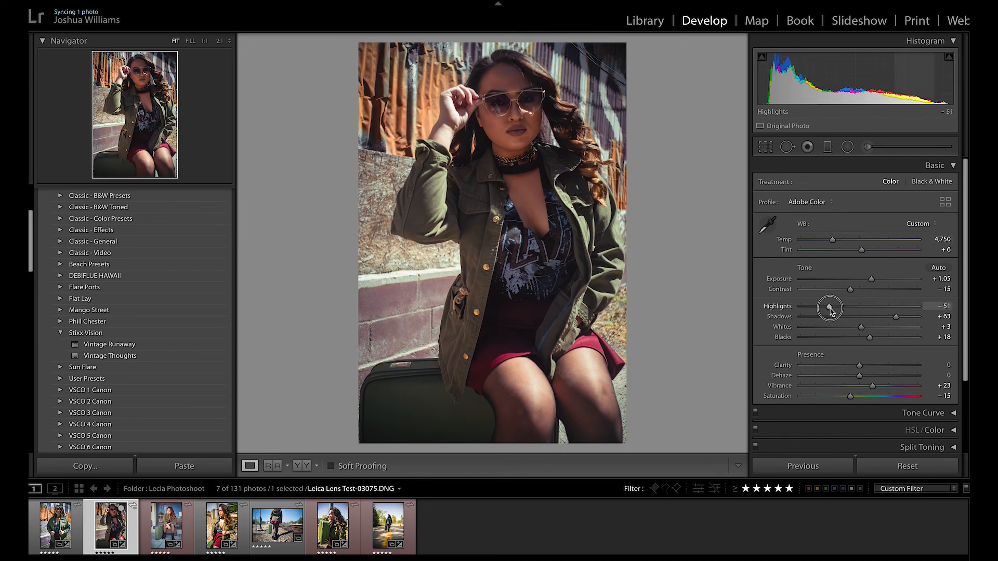
pyautogui.moveTo(870, 337)
pyautogui.mouseDown()
pyautogui.moveTo(910, 335)
pyautogui.moveTo(861, 328)
pyautogui.moveTo(877, 330)
pyautogui.mouseUp()
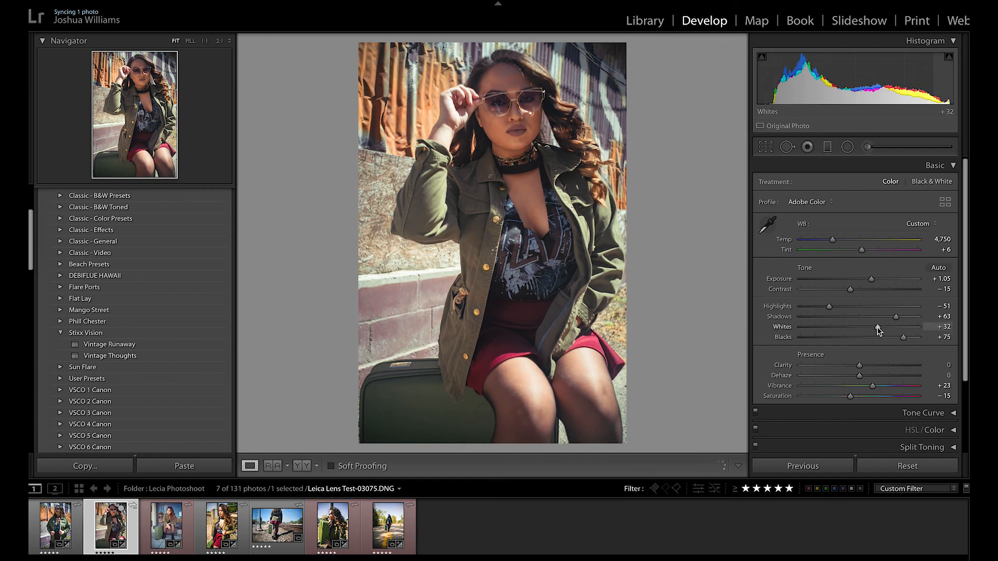
pyautogui.moveTo(896, 317); pyautogui.dragTo(896, 319)
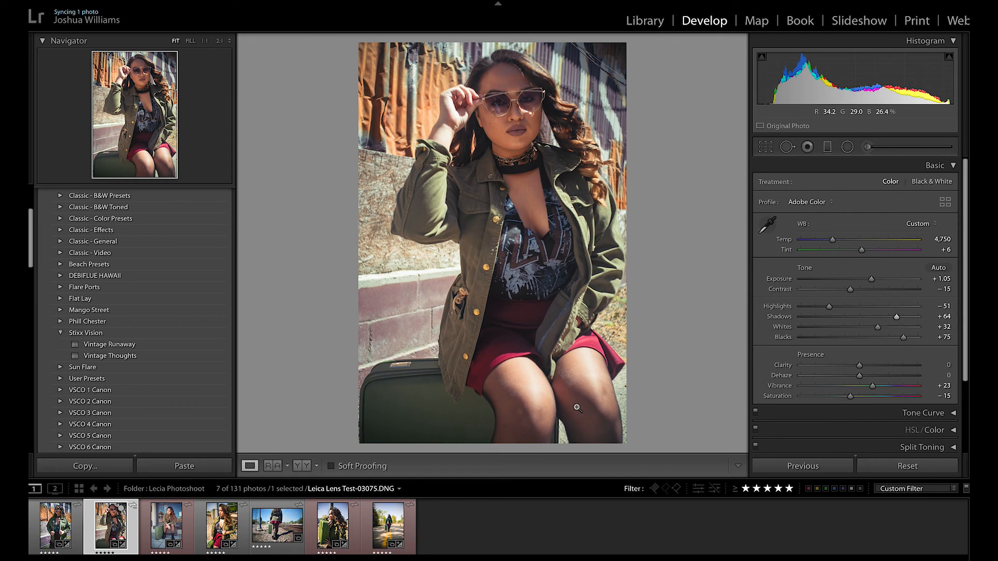
# Step: Set the Orange color's Hue to -6, Saturation to +34 and Luminance to +60, and compare the portrait with its before state
pyautogui.click(953, 430)
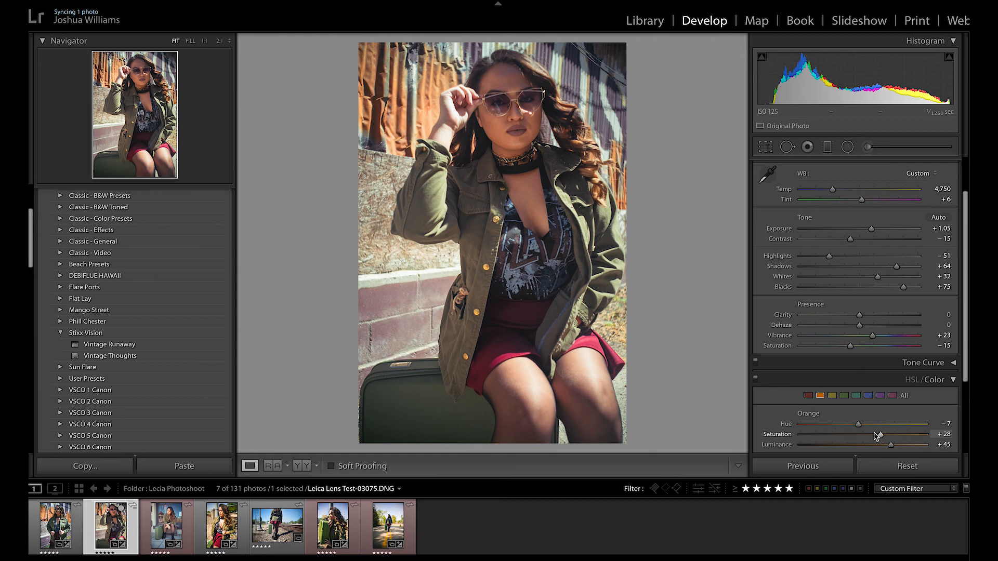
pyautogui.moveTo(891, 446); pyautogui.dragTo(862, 426)
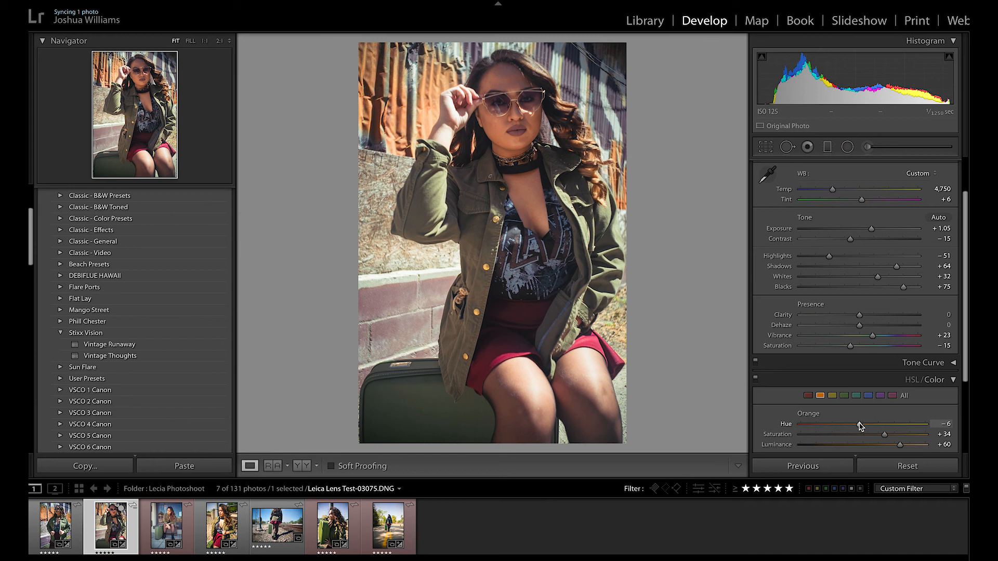
pyautogui.press('\\')
pyautogui.press('\\')
# Step: Review the edited photos Leica Lens Test-03124.DNG and Leica Lens Test-03149.DNG one after the other
pyautogui.click(174, 519)
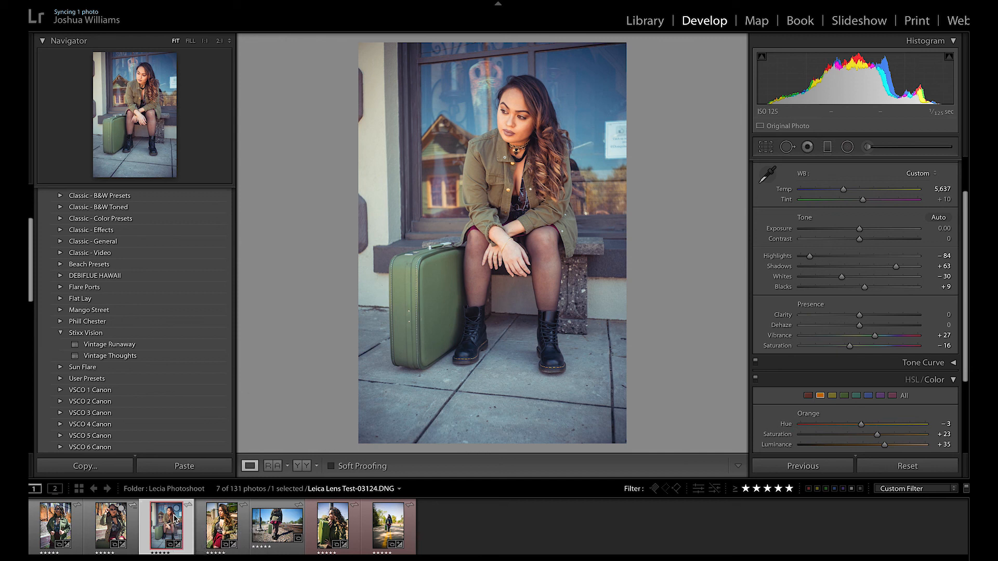
pyautogui.click(216, 522)
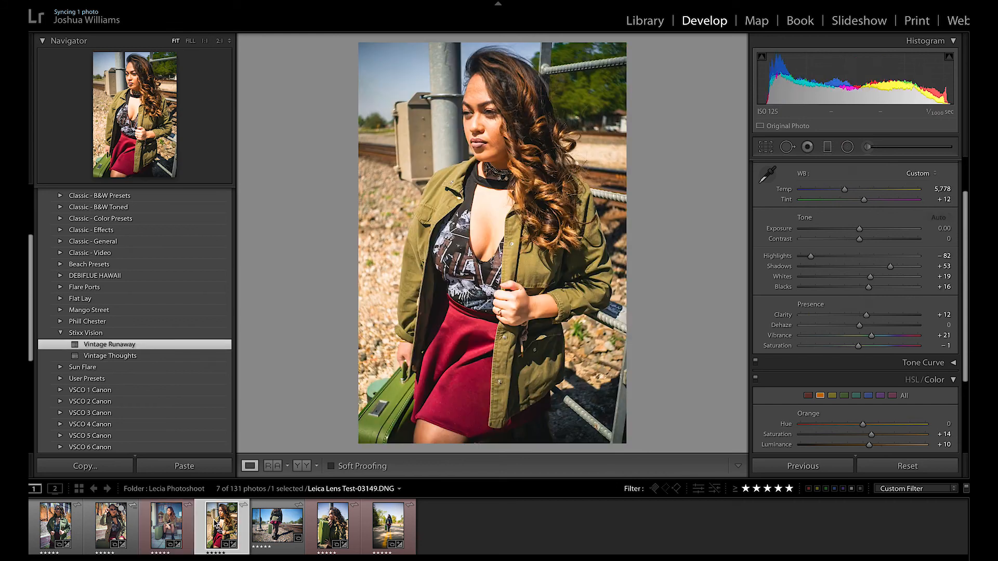
pyautogui.click(180, 522)
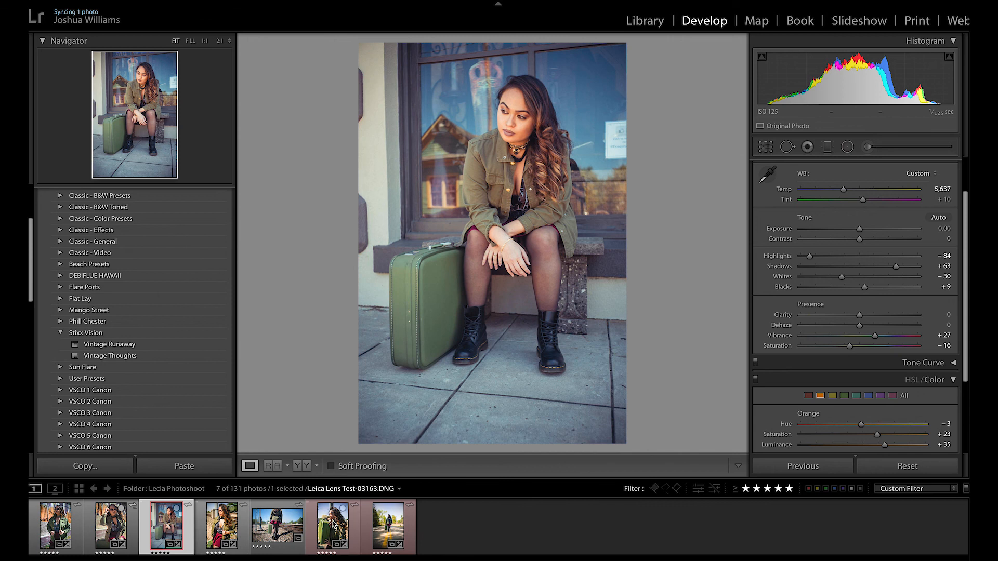
# Step: Open the photo Leica Lens Test-03163.DNG and compare its edit with the before state
pyautogui.click(333, 524)
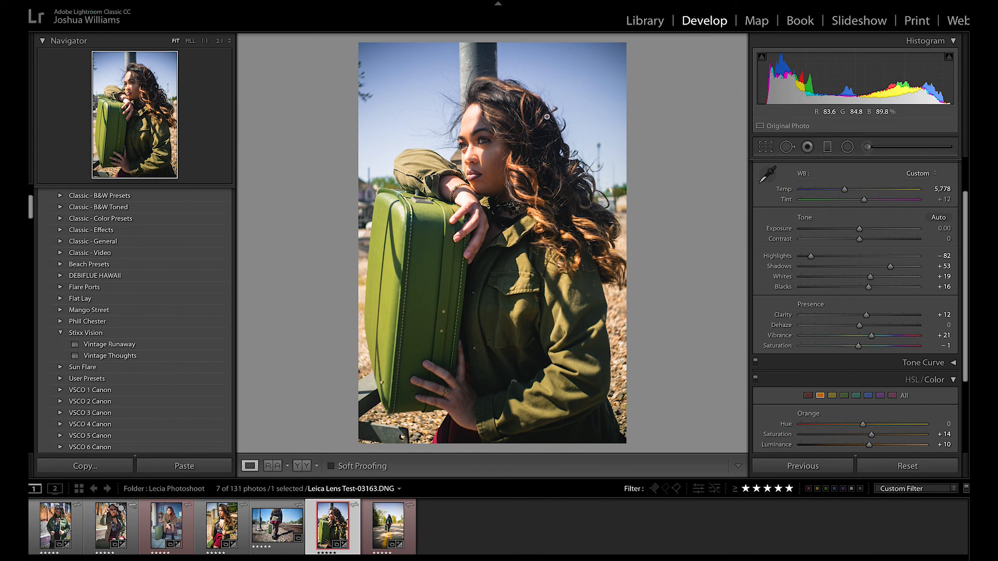
pyautogui.press('\\')
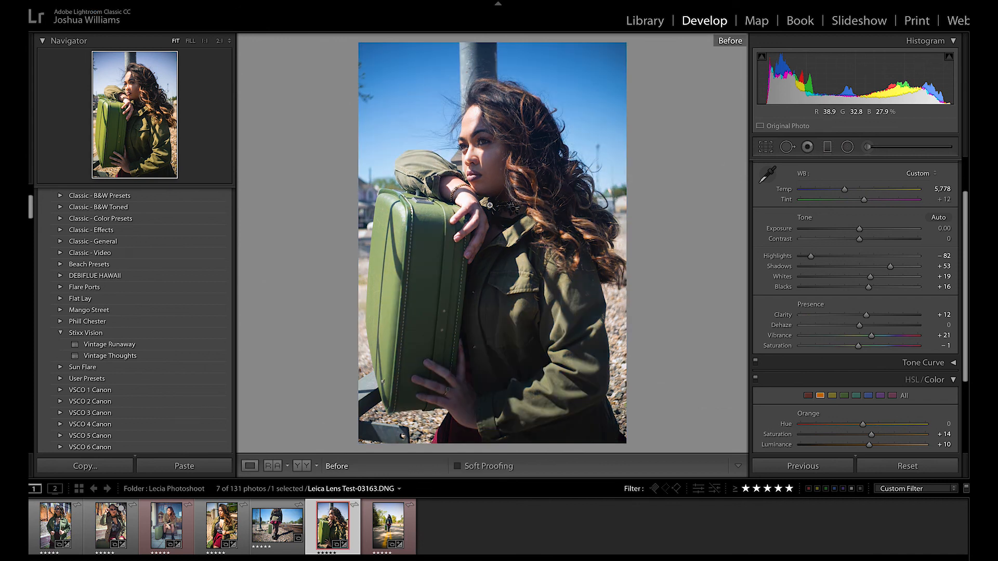
pyautogui.press('\\')
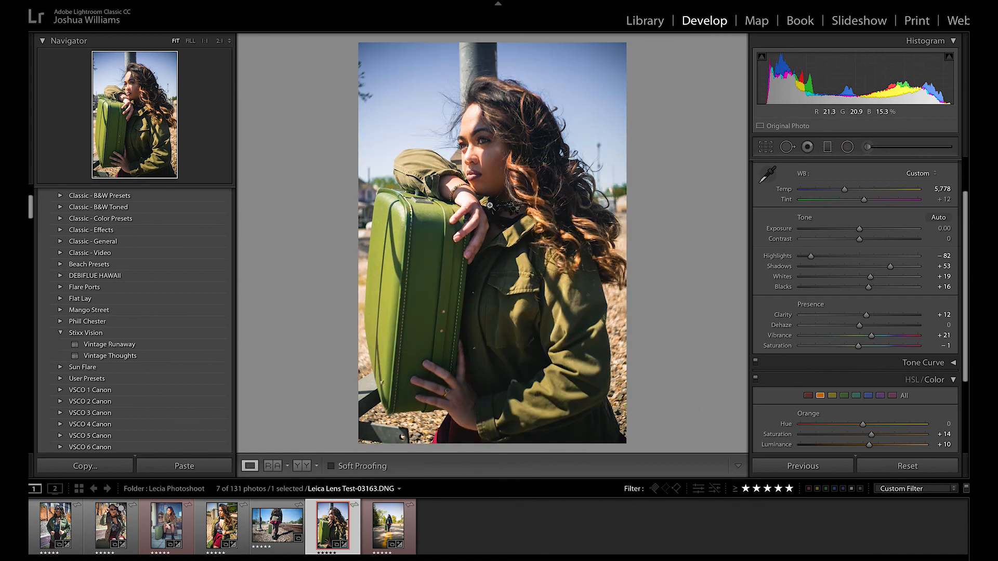